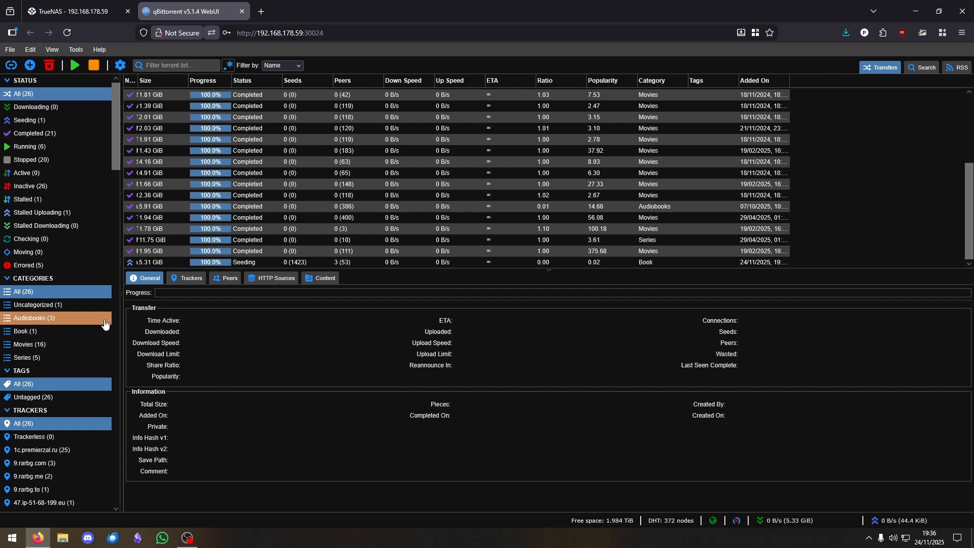
Step: Switch to TrueNAS and stop the installed qbittorrent app
left_click(76, 11)
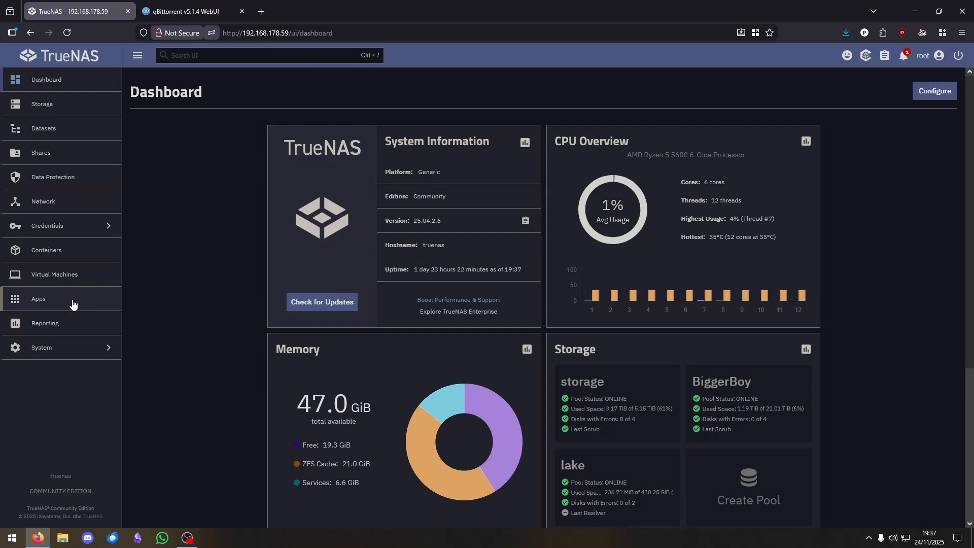
left_click(17, 300)
left_click(313, 411)
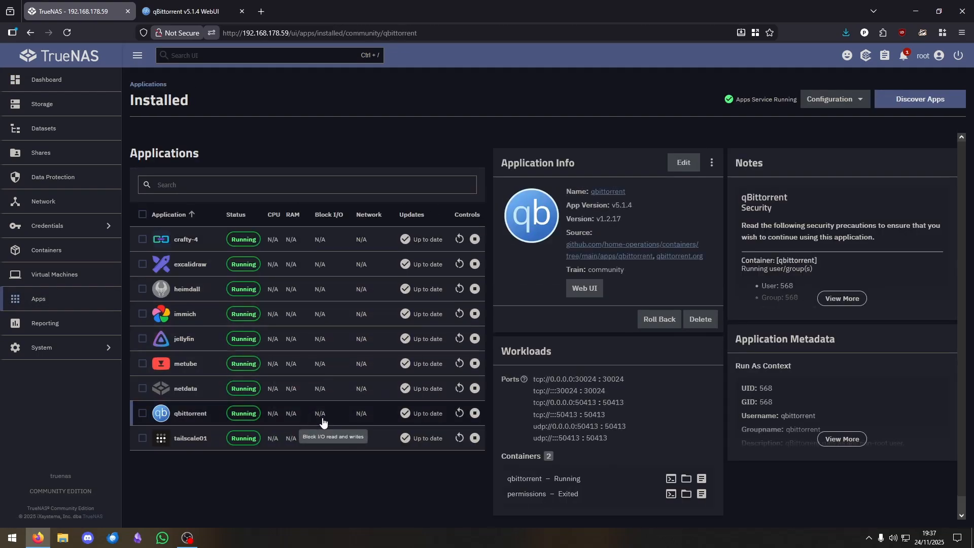
left_click(475, 413)
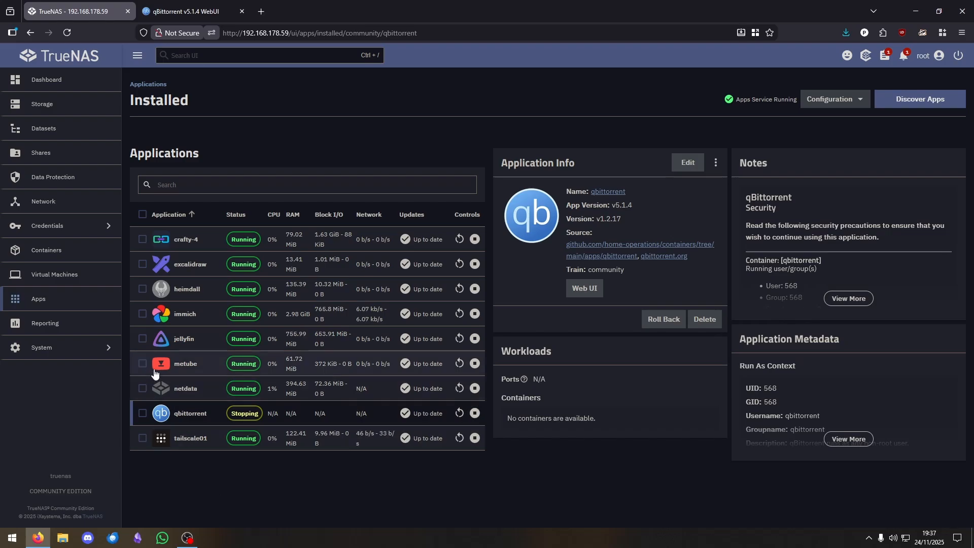
Step: Create a dataset named downloads under the BiggerBoy pool using the Apps preset
left_click(68, 137)
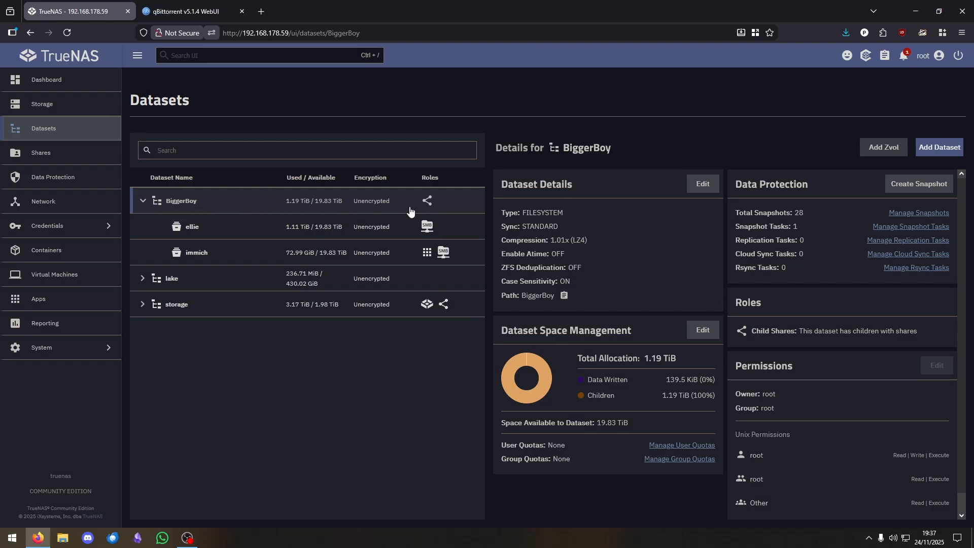
left_click(925, 150)
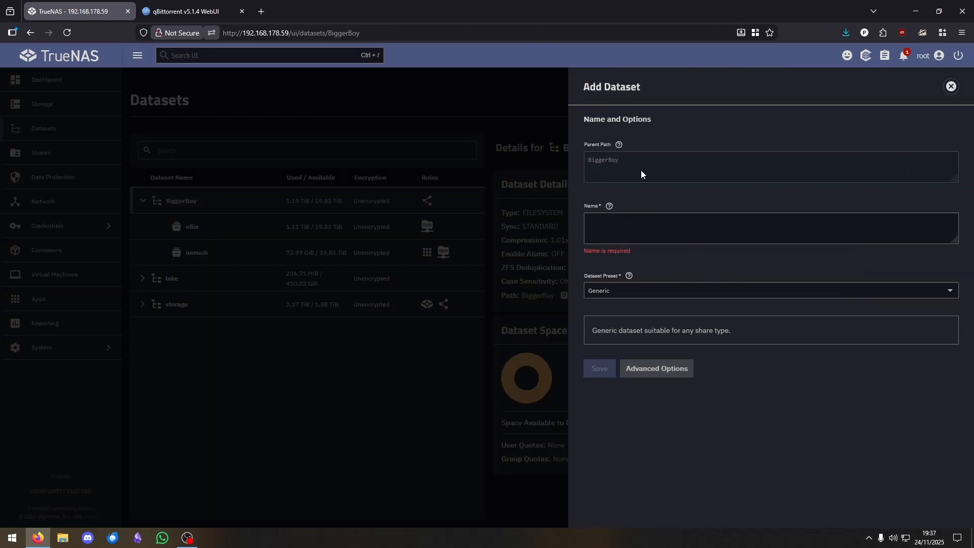
left_click(632, 218)
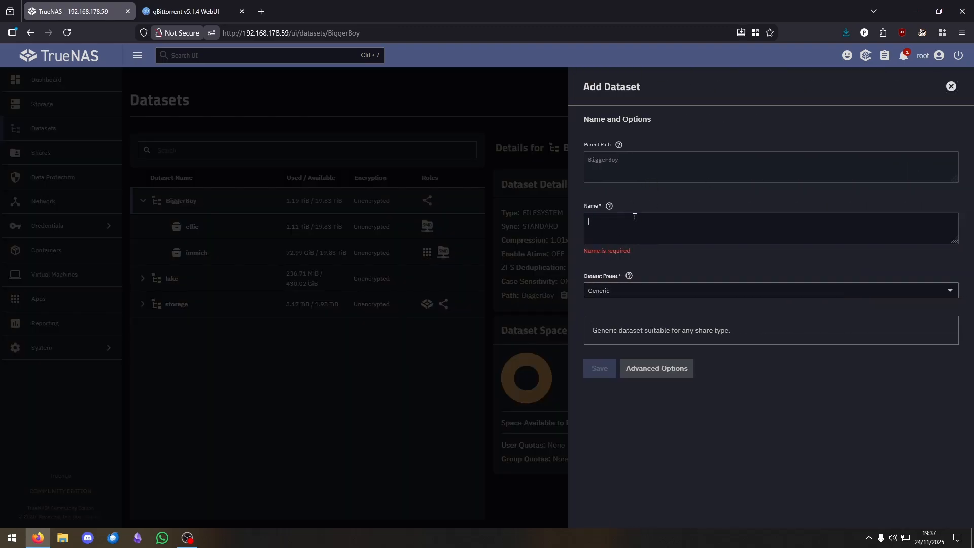
type("dow")
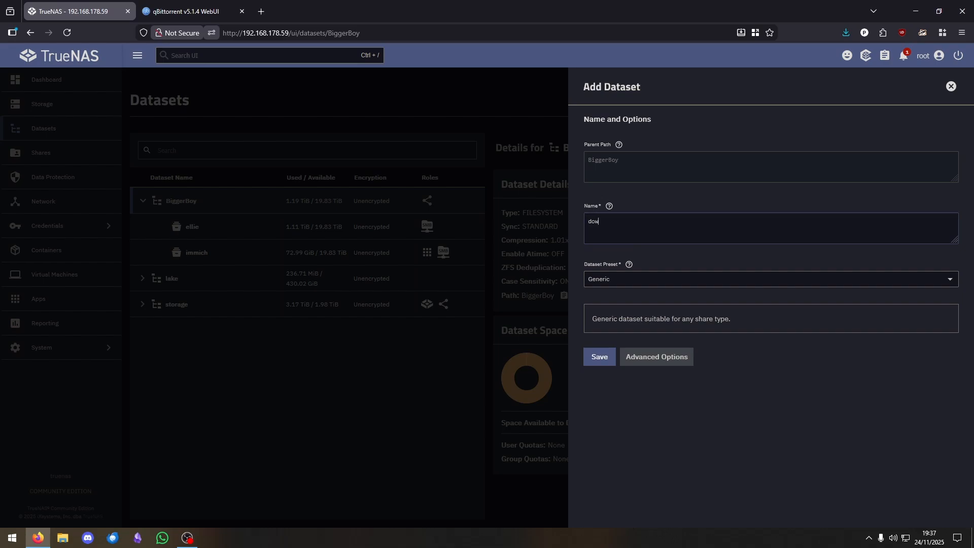
type("nloads")
left_click(636, 277)
left_click(636, 343)
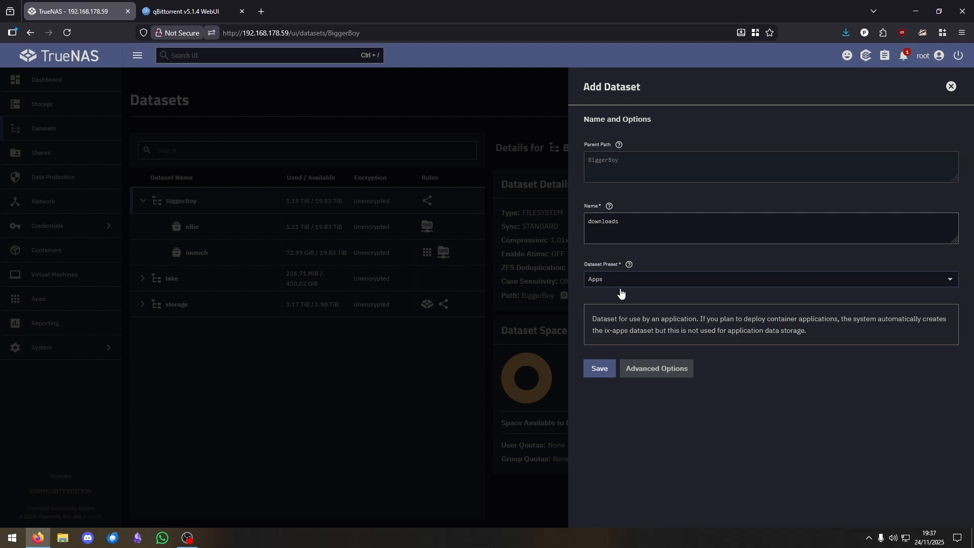
left_click_drag(604, 330, 629, 331)
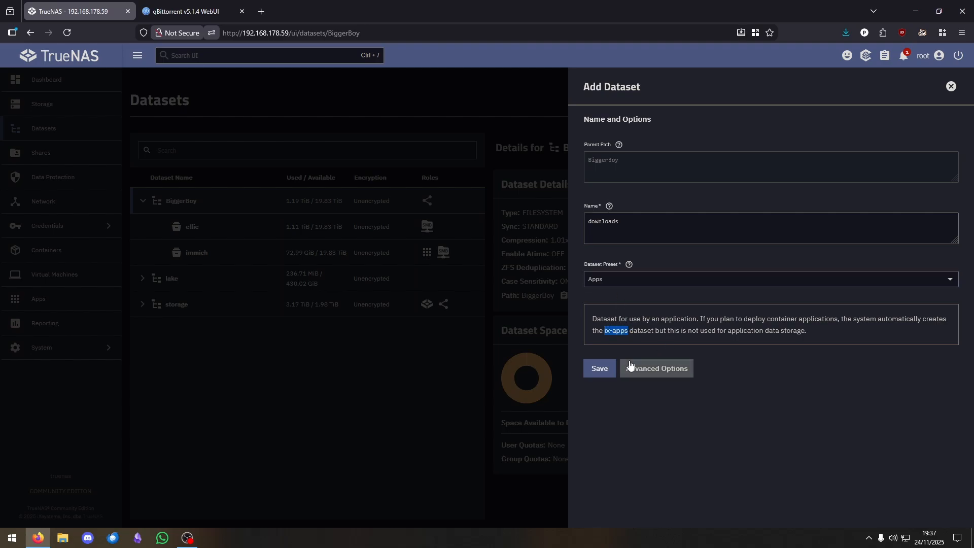
left_click(599, 370)
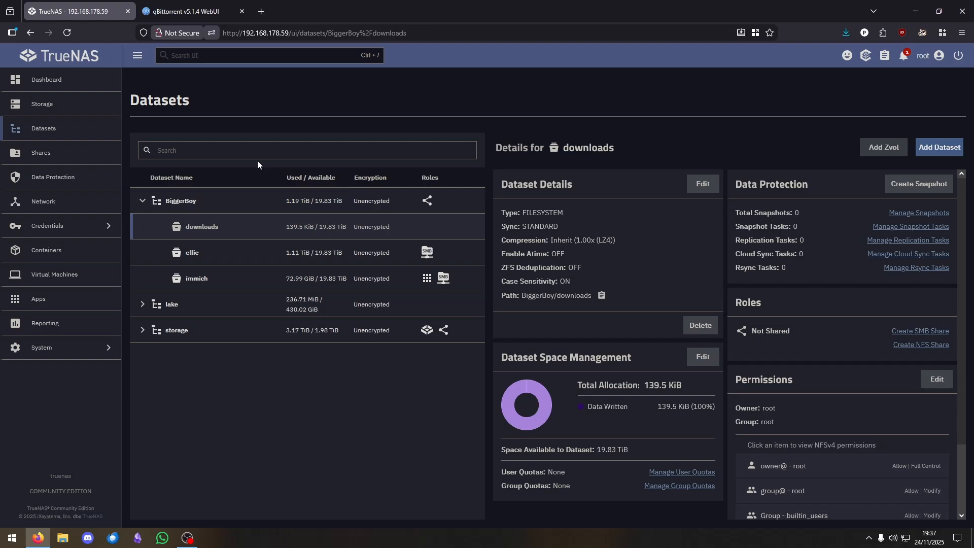
Step: Add an SMB share named downloads for /mnt/BiggerBoy/downloads with default share parameters and restart the SMB service
left_click(57, 153)
left_click(504, 149)
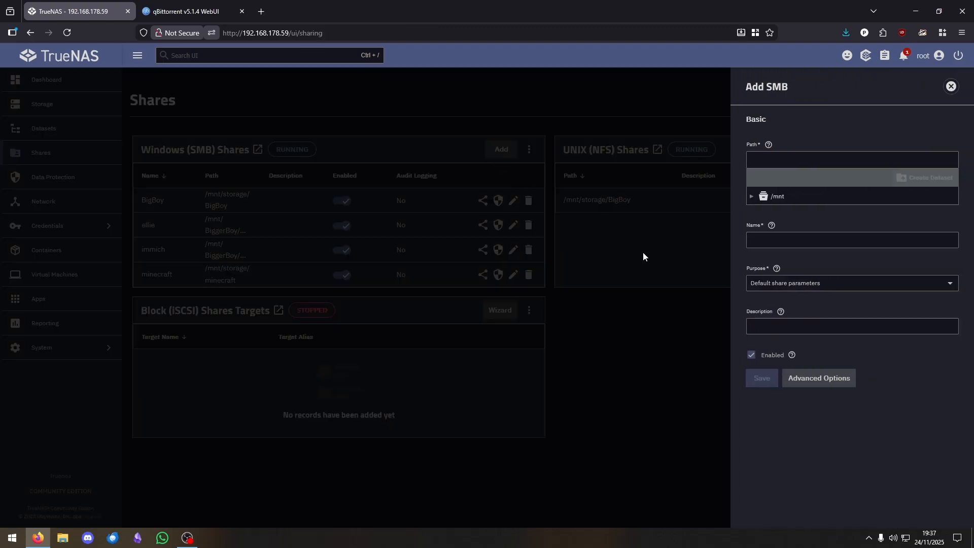
left_click(751, 197)
left_click(762, 213)
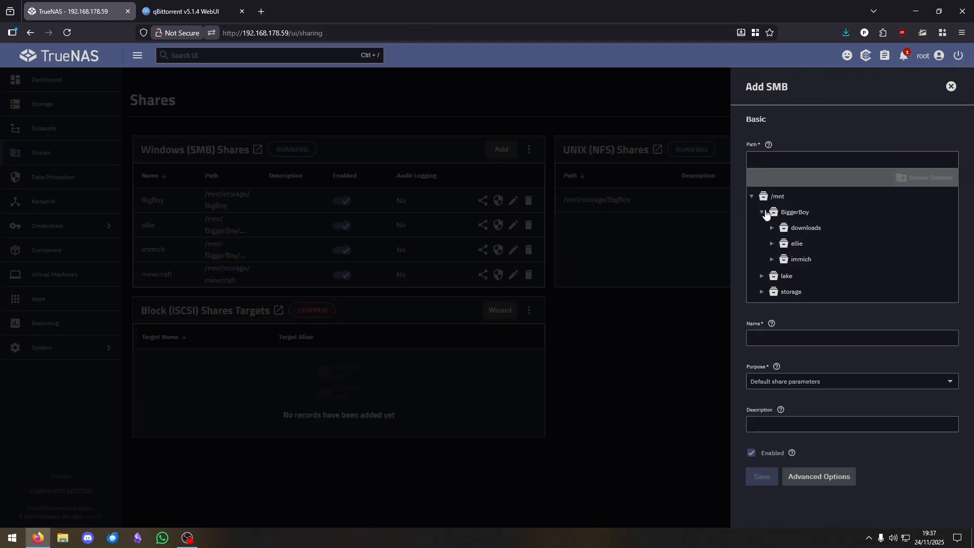
left_click(798, 229)
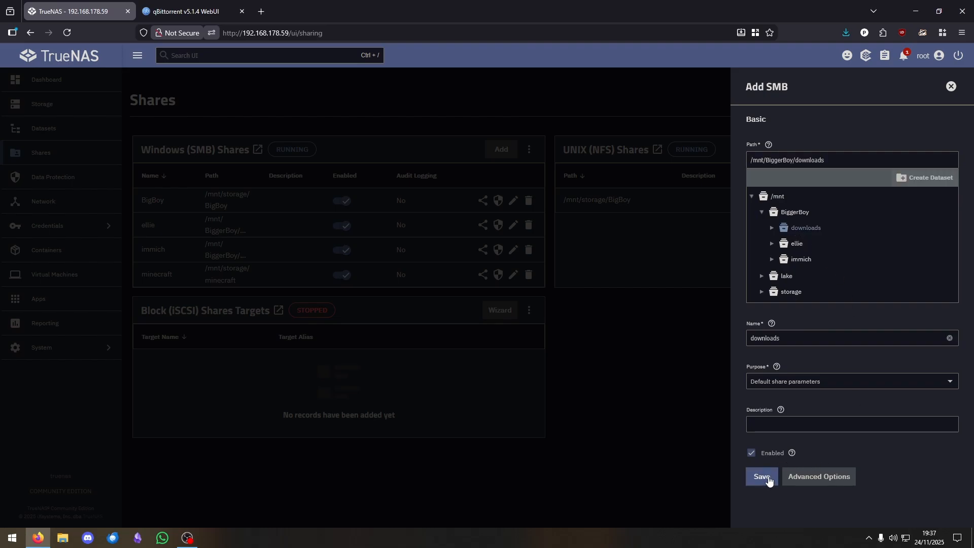
left_click(767, 479)
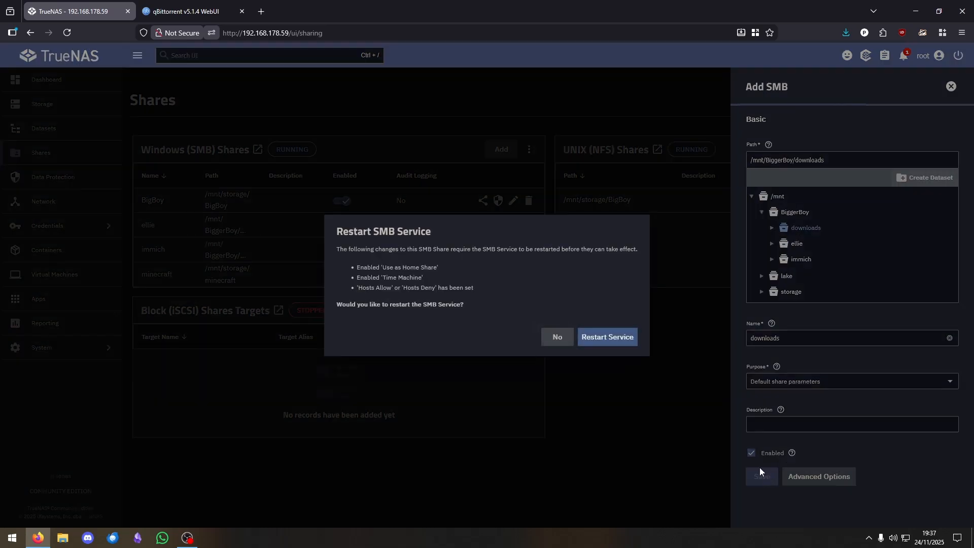
left_click(616, 337)
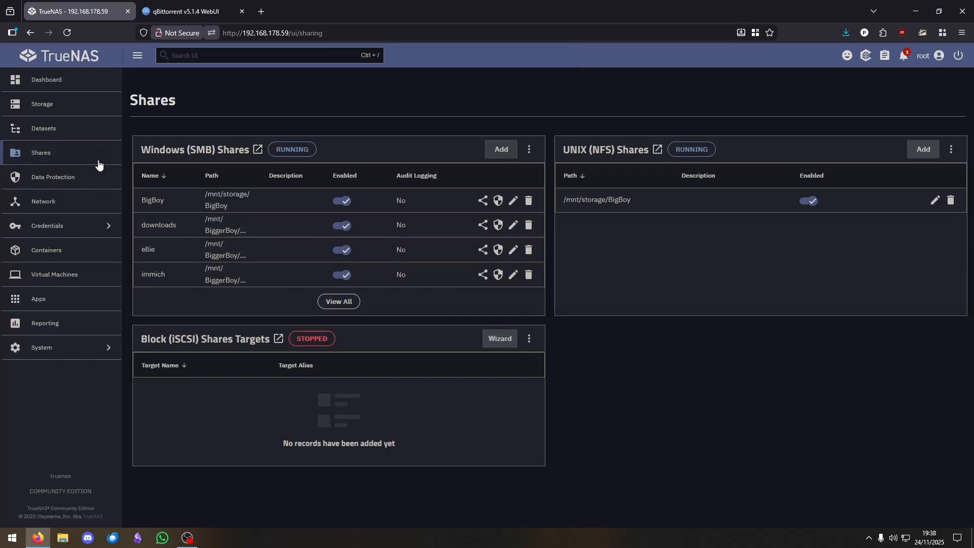
Step: Search the app catalog for "qbi" and start installing another instance of qBittorrent
left_click(65, 304)
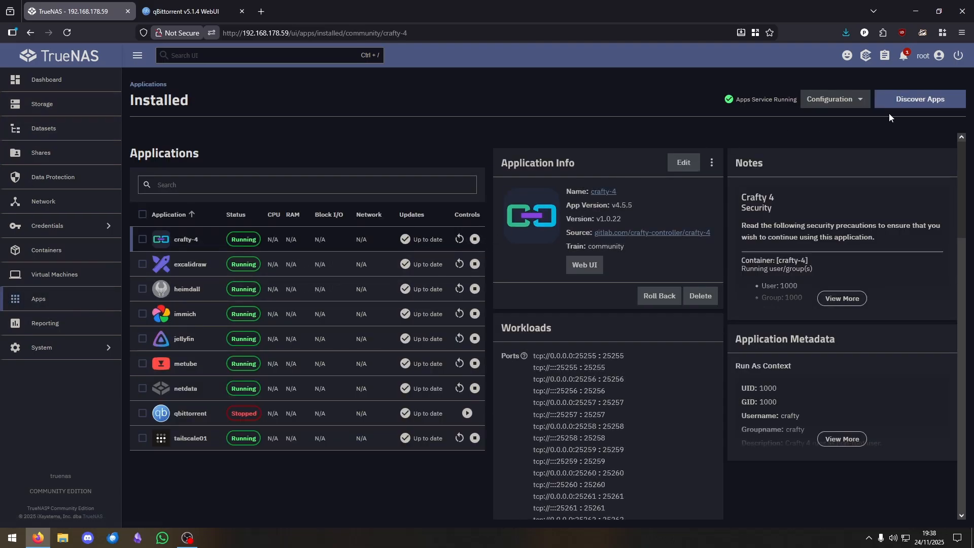
left_click(909, 101)
left_click(413, 149)
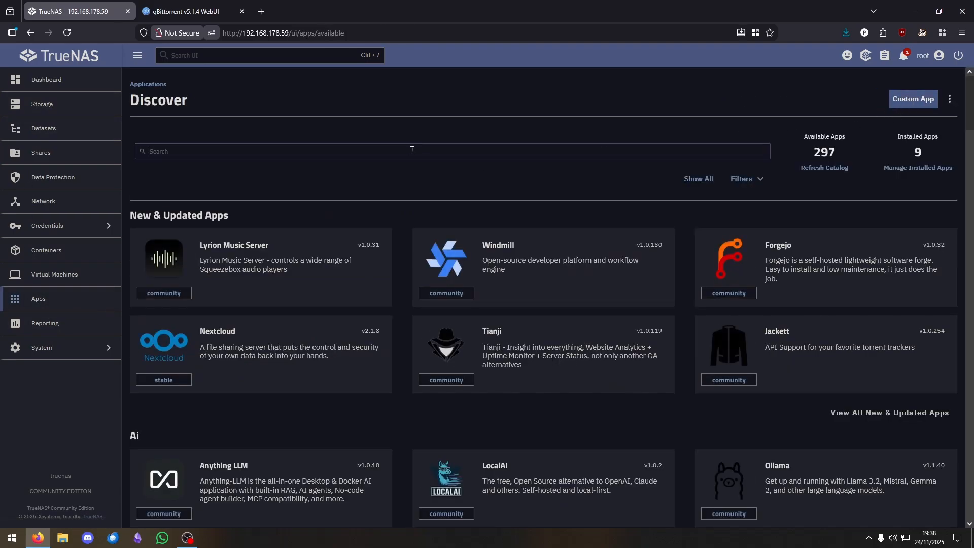
type("qbi")
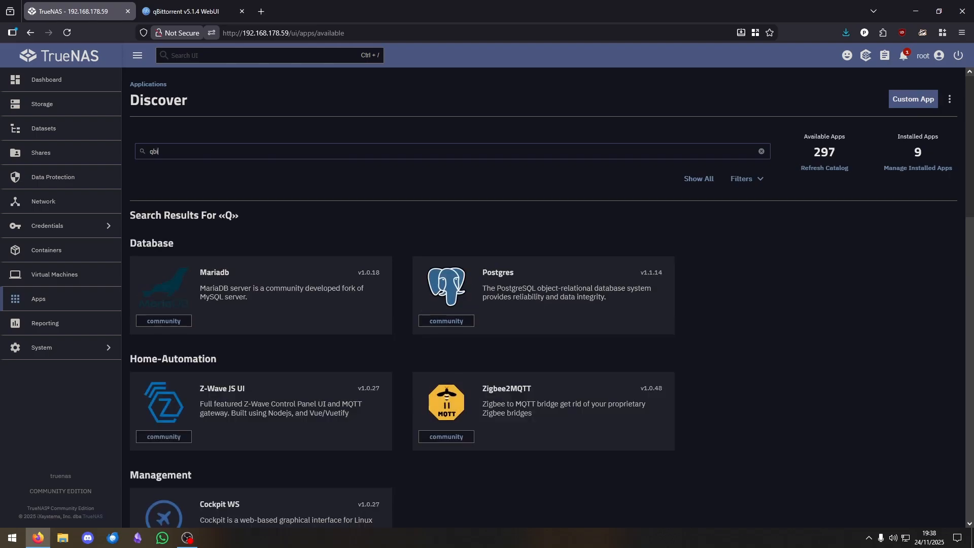
left_click(312, 287)
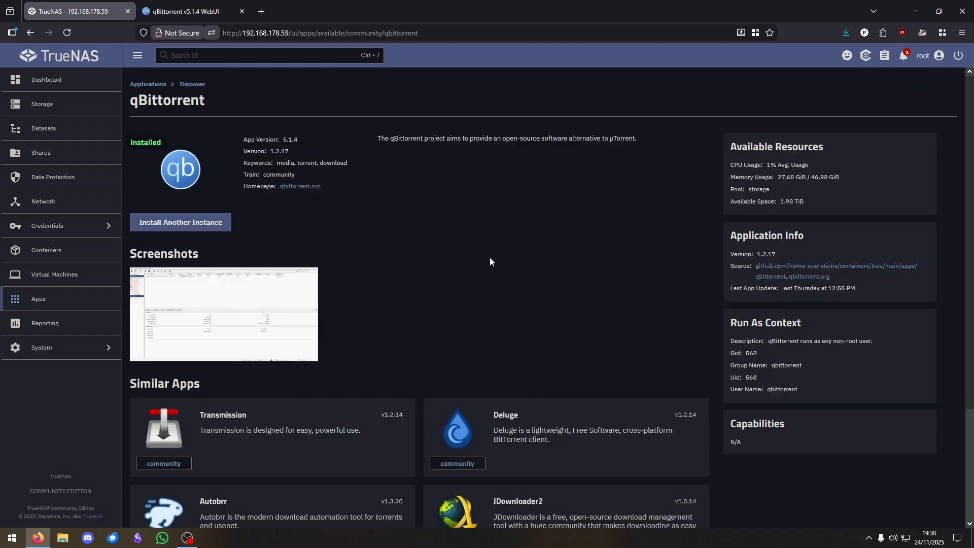
left_click(205, 225)
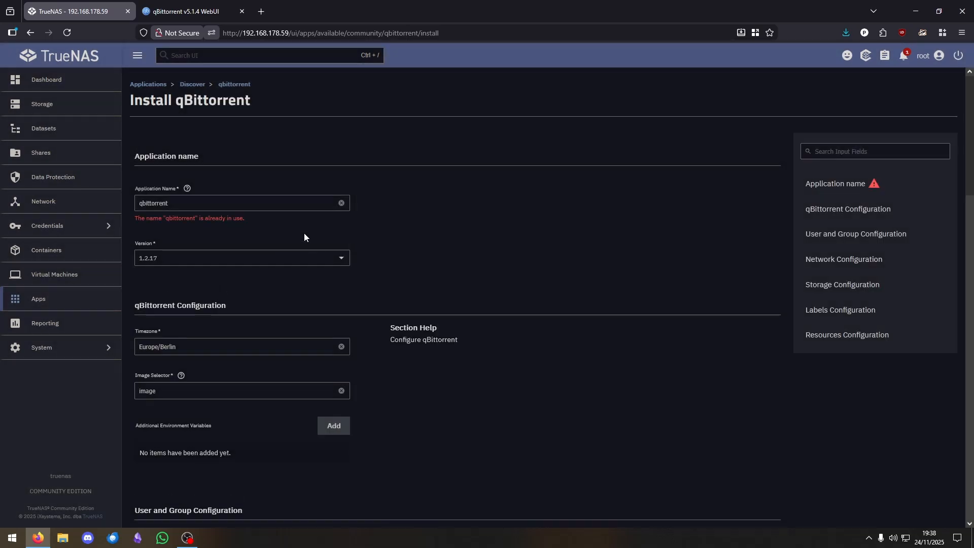
Step: Name the new instance qbittorrent-2 and install it with the default network, storage and resource settings
left_click(194, 207)
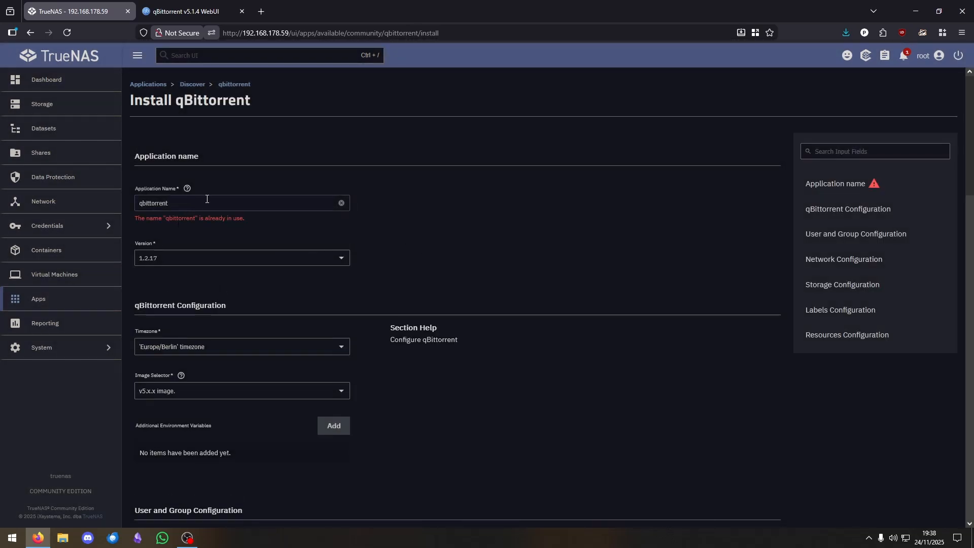
type("-2")
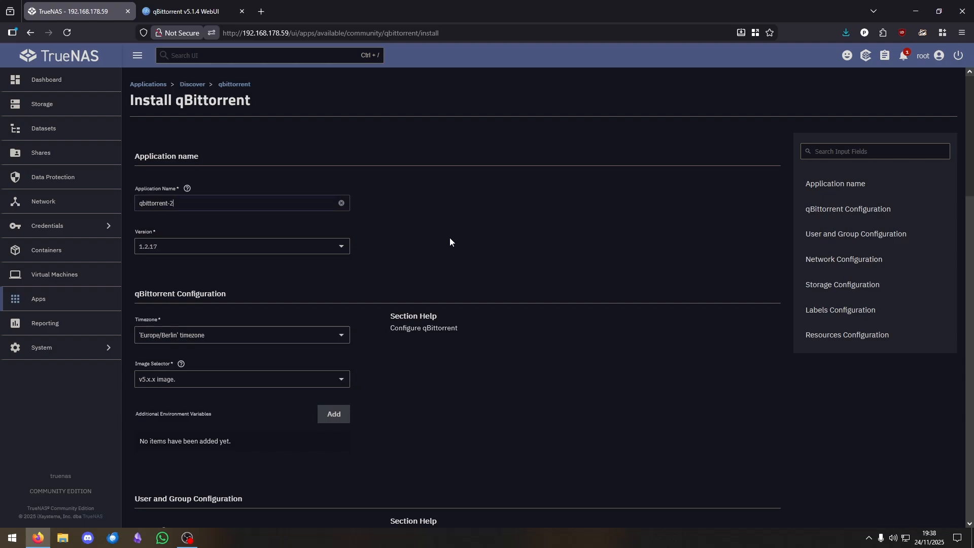
scroll(457, 241, "down", 5)
scroll(496, 245, "down", 7)
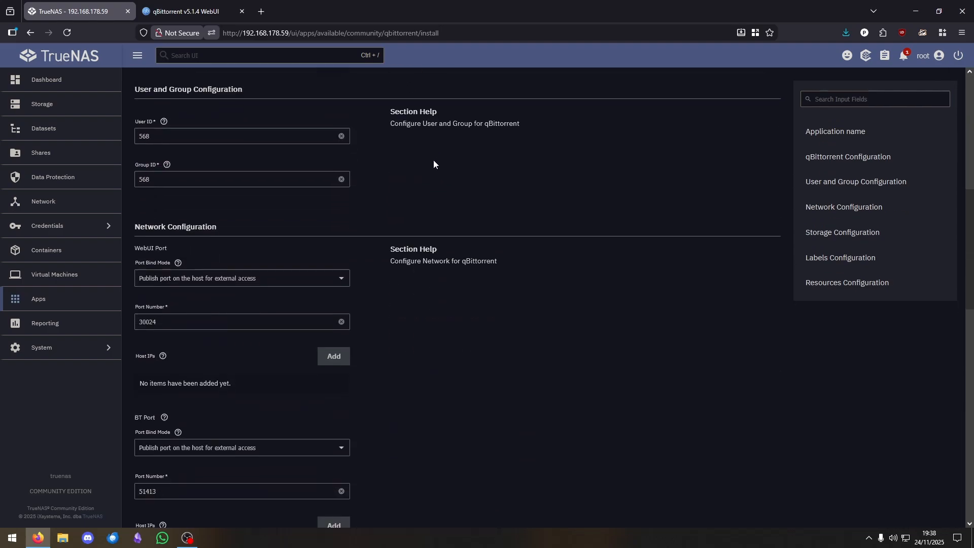
scroll(414, 363, "down", 5)
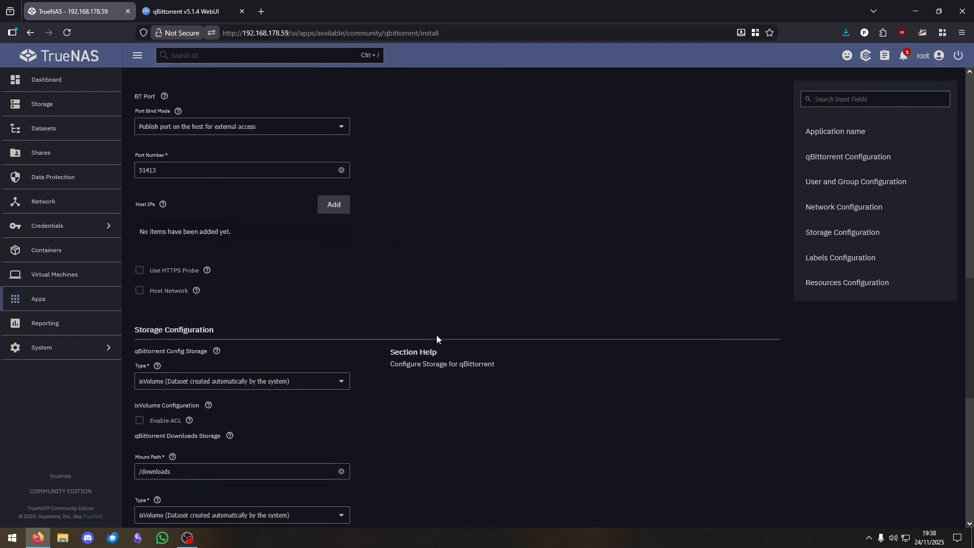
scroll(441, 337, "down", 2)
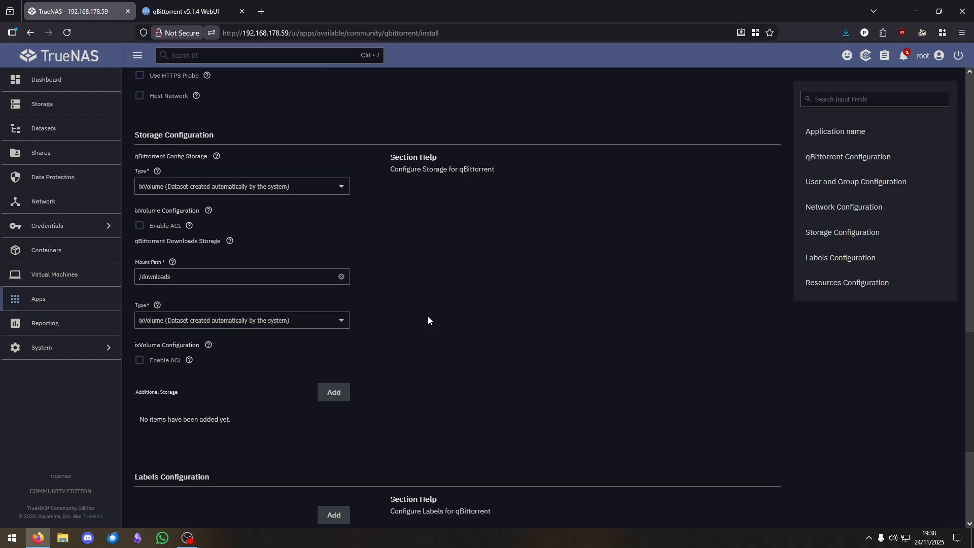
scroll(448, 317, "down", 5)
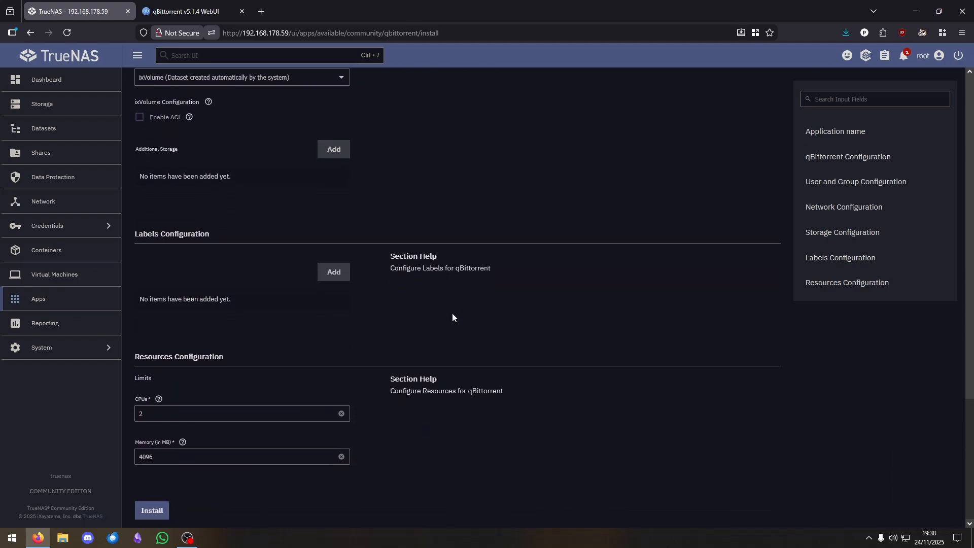
left_click(152, 510)
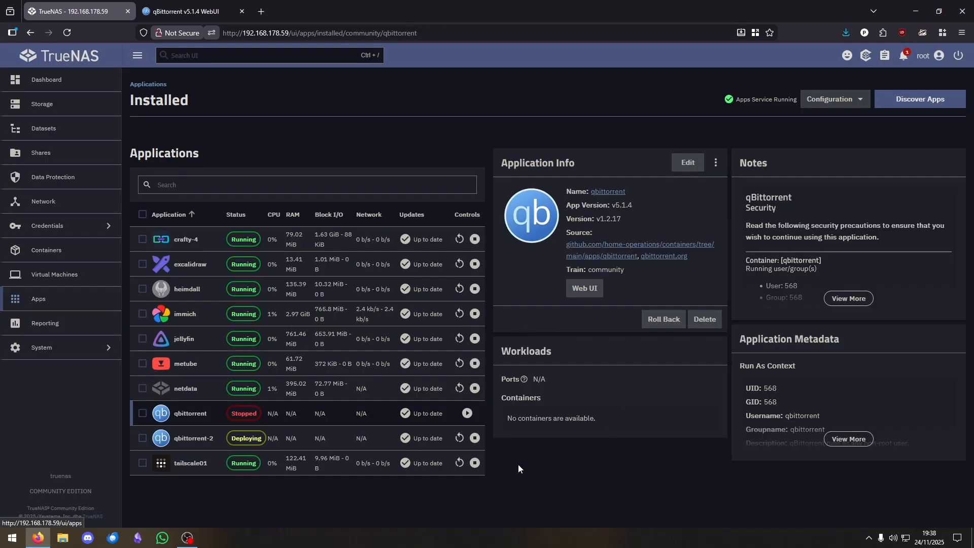
Step: View the web UI of the qbittorrent-2 app, close the duplicate qBittorrent browser tab and return to TrueNAS
left_click(330, 440)
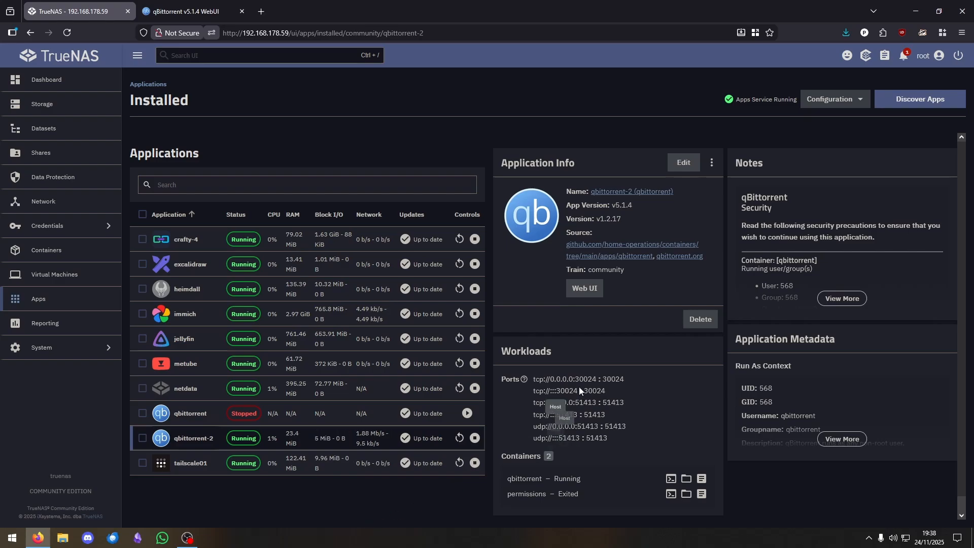
scroll(558, 381, "down", 2)
left_click(588, 272)
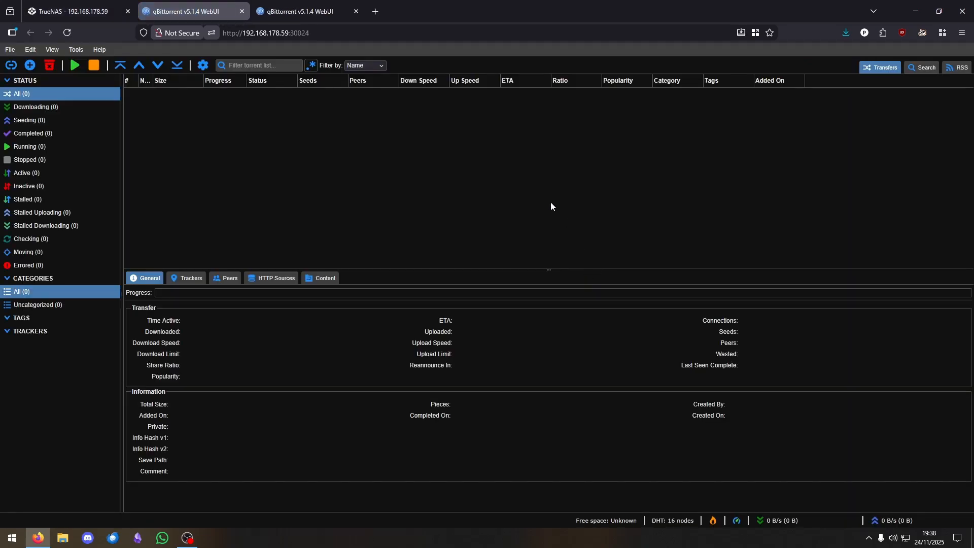
middle_click(305, 5)
left_click(70, 12)
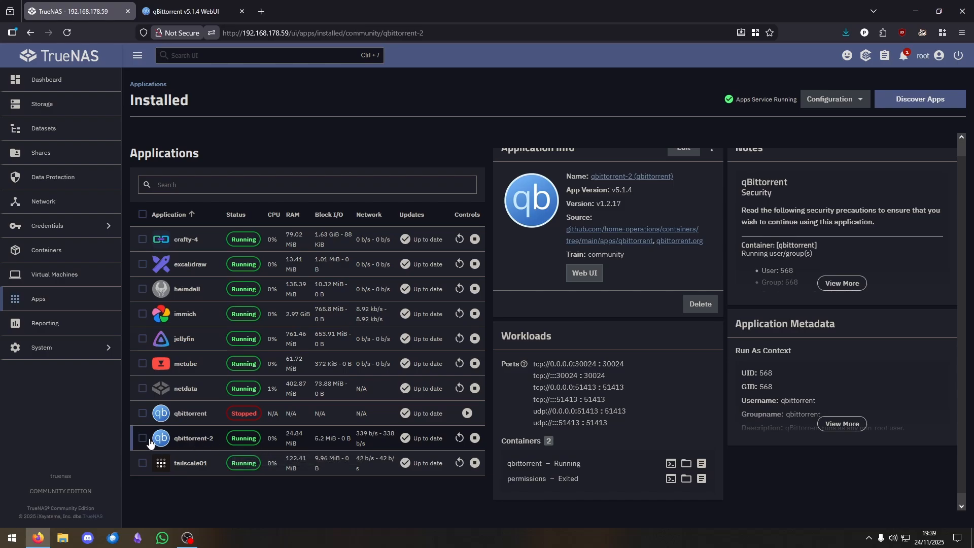
Step: Open the logs of qbittorrent-2's qbittorrent container and examine them for the WebUI administrator login details
left_click(704, 466)
left_click(556, 330)
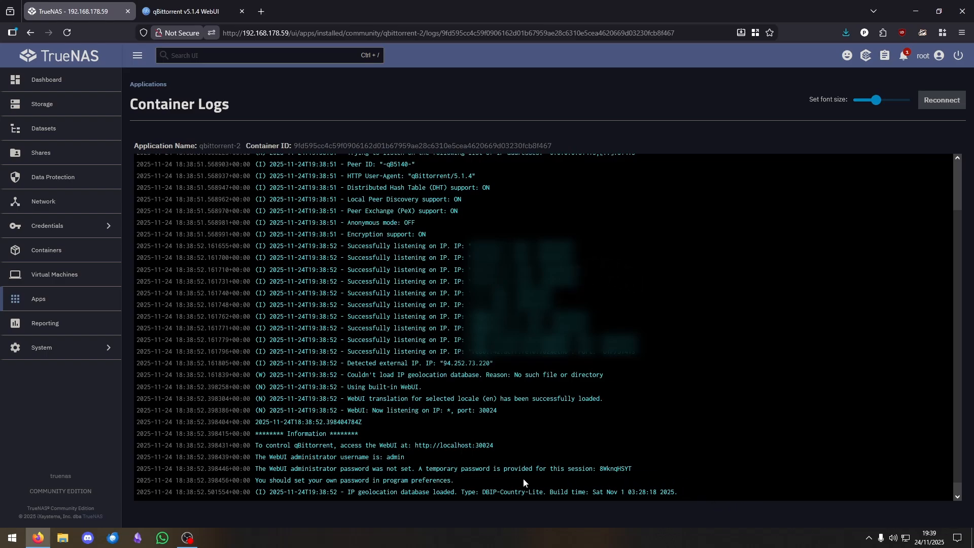
scroll(492, 388, "up", 2)
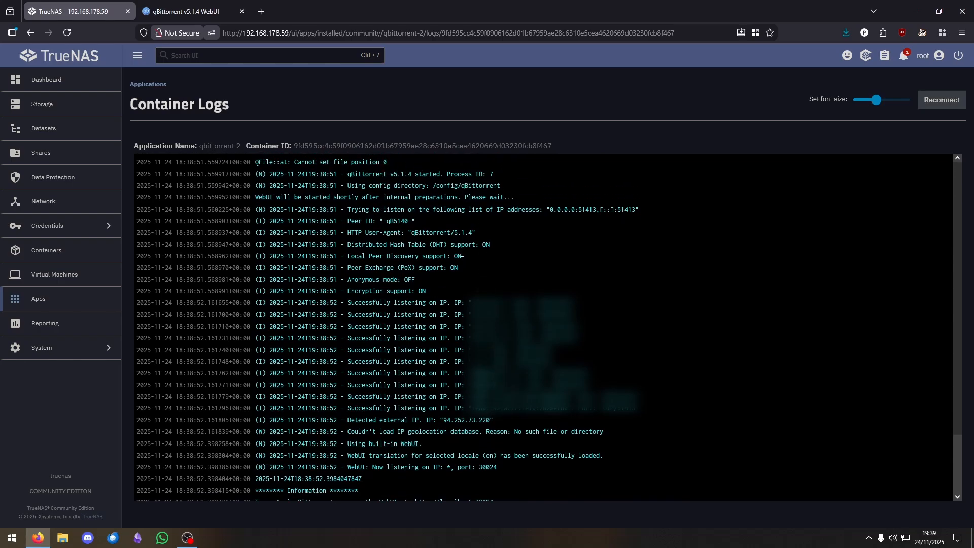
scroll(601, 353, "down", 2)
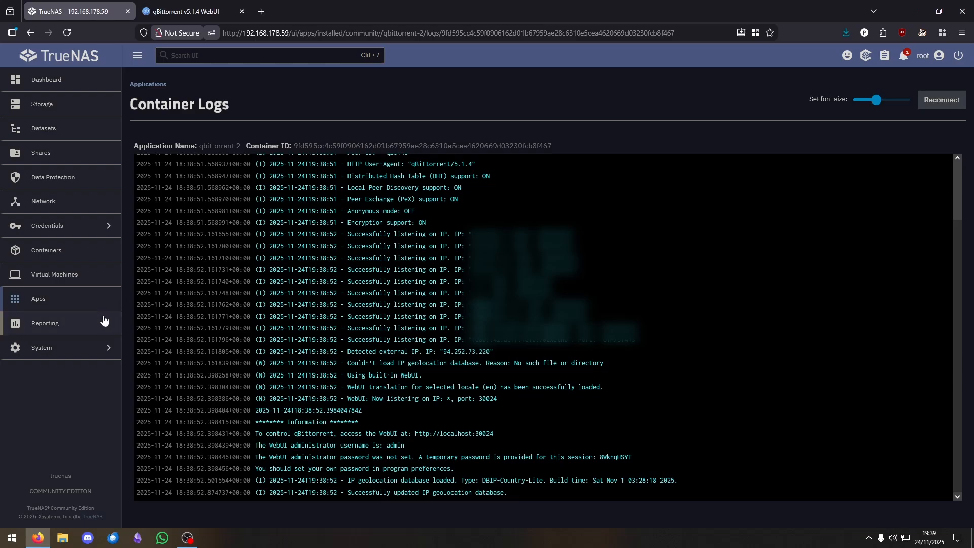
Step: Open a shell in qbittorrent-2's qbittorrent container and list the contents of its starting folder and the root directory
left_click(63, 301)
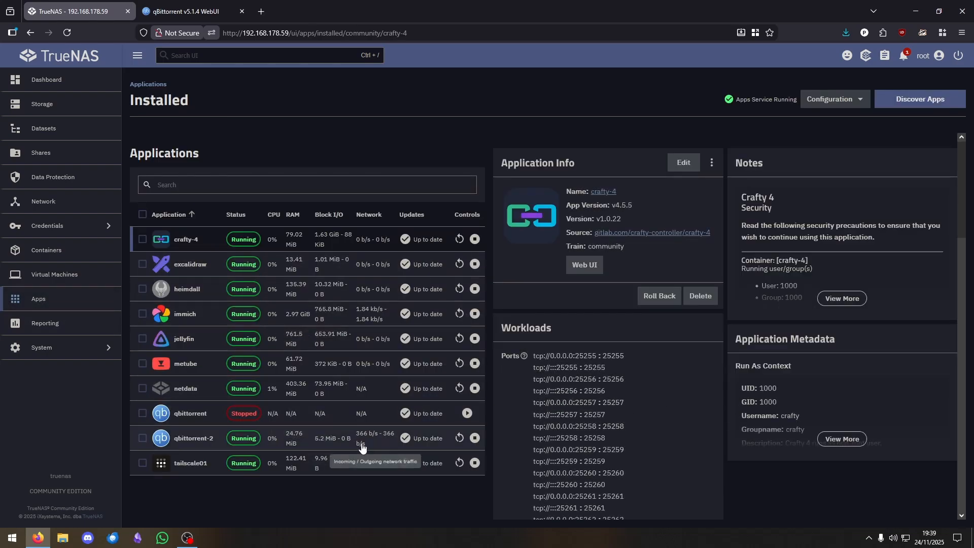
left_click(292, 435)
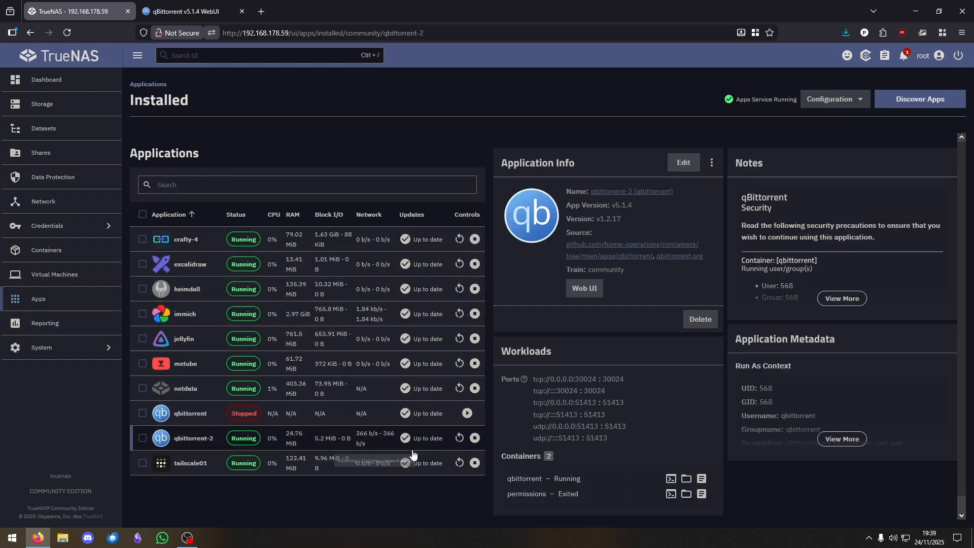
left_click(669, 479)
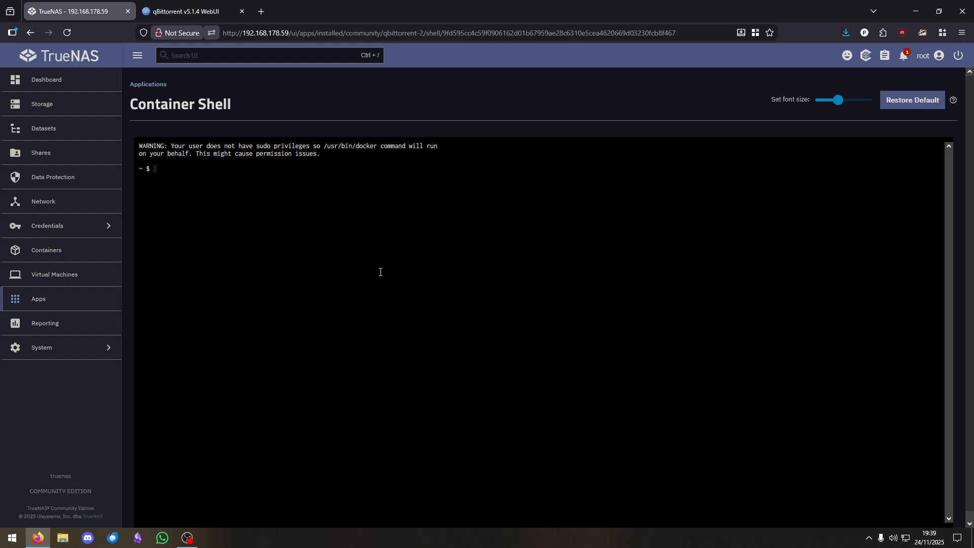
type("ls")
key("Return")
type("cd /")
key("Return")
type("ls")
key("Return")
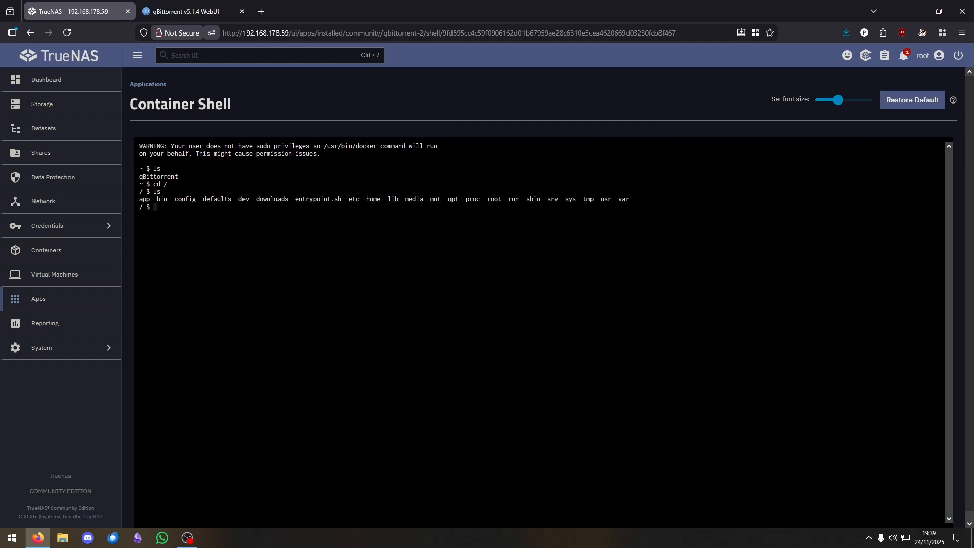
Step: Change to the container's config directory and list its contents
type("cd con")
key("Tab")
key("Return")
type("la")
key("Return")
type(";a")
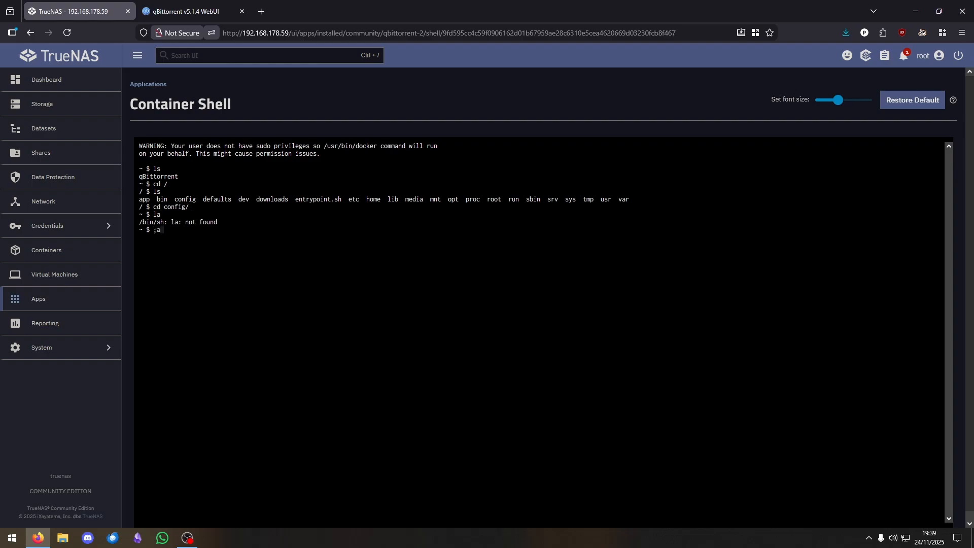
key("BackSpace")
key("BackSpace")
type("ls")
key("Return")
Step: Return to the home directory, exit the container shell and show the qbittorrent-2 app's details among the installed apps
type("cd")
key("Return")
type("exit")
key("Return")
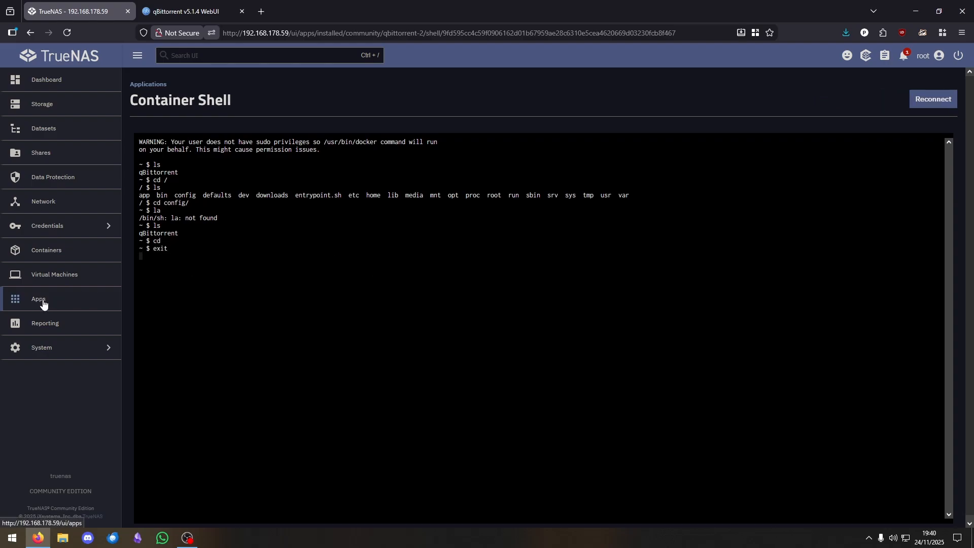
left_click(61, 297)
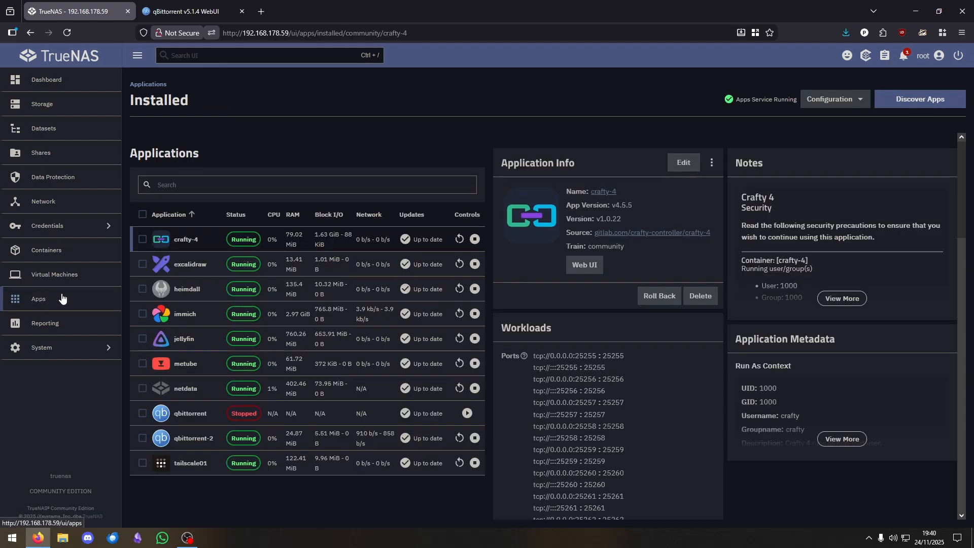
left_click(348, 439)
Step: Select the qbittorrent app and view its WebUI login form alongside its container entries in TrueNAS
left_click(234, 419)
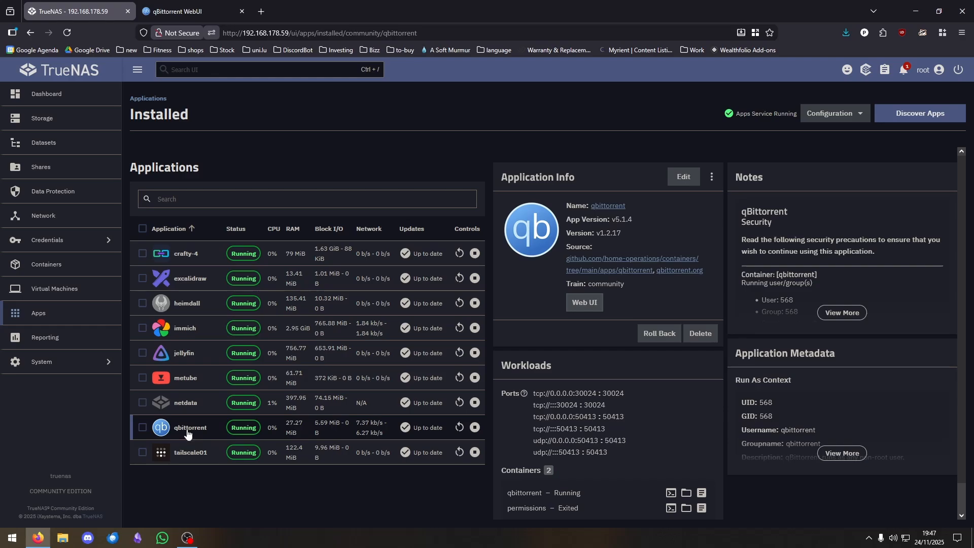
left_click(191, 11)
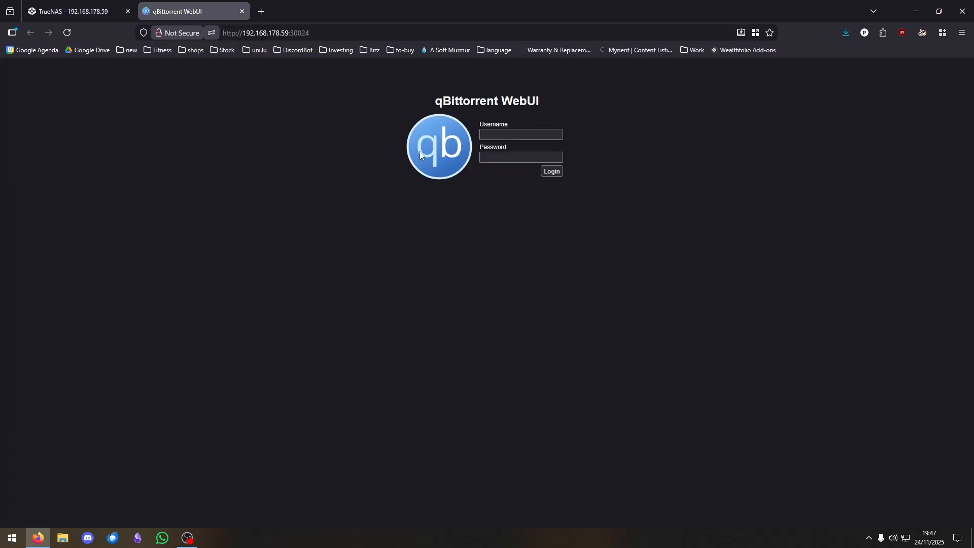
left_click_drag(398, 144, 613, 181)
left_click(613, 181)
left_click(502, 134)
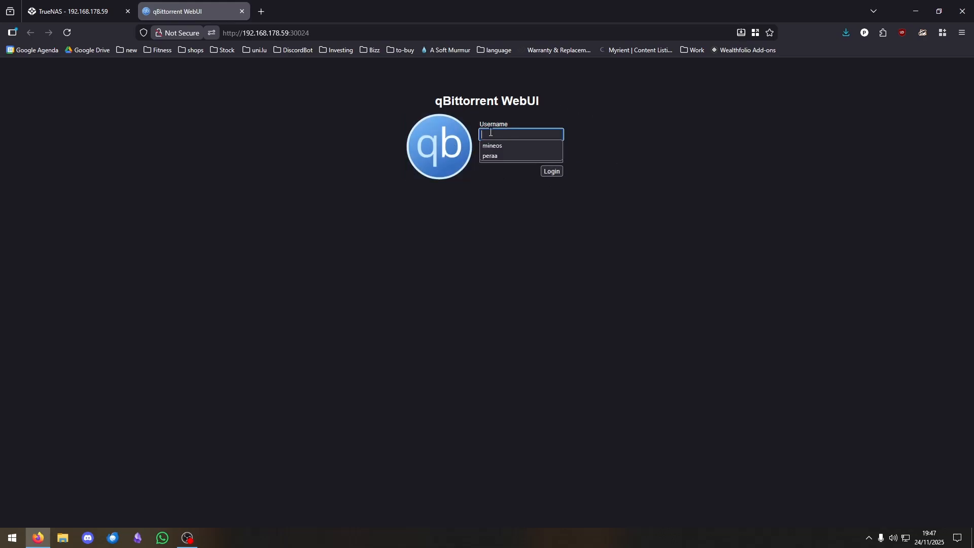
left_click(97, 12)
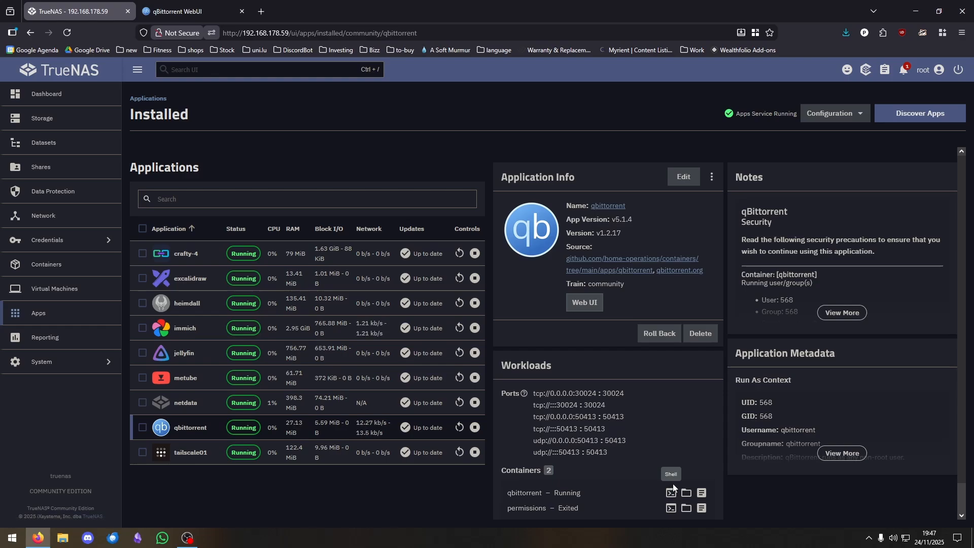
left_click(193, 11)
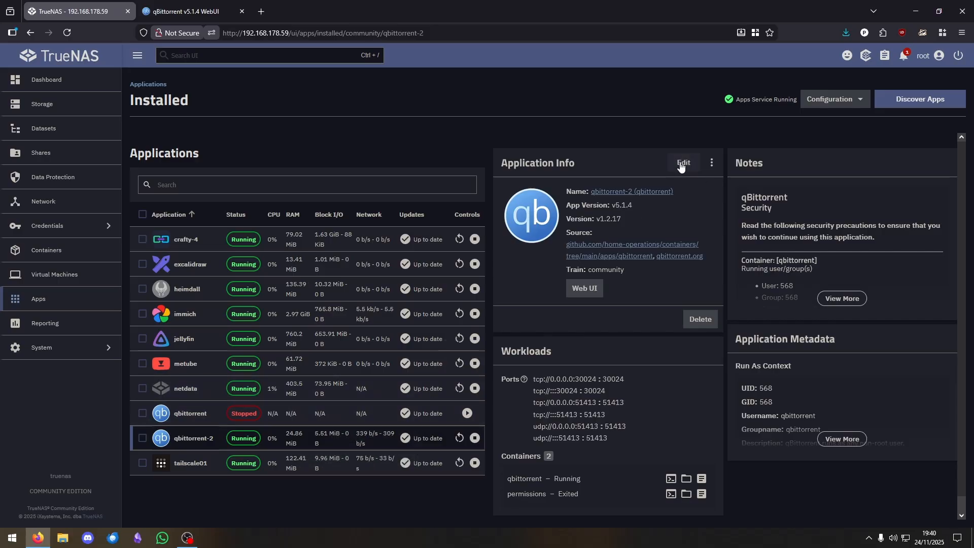
Step: Edit the qbittorrent-2 app and add an additional storage entry of type Host Path
left_click(681, 167)
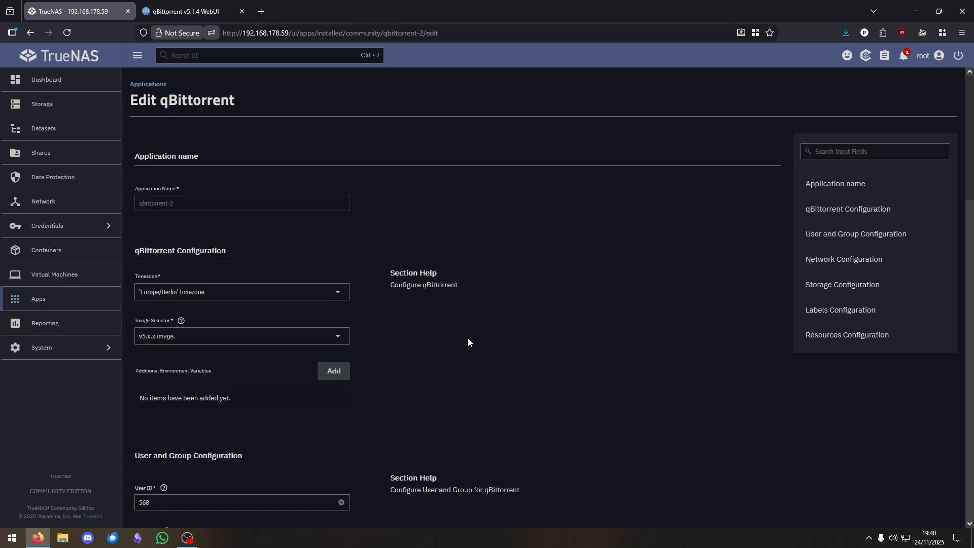
scroll(468, 346, "down", 6)
scroll(470, 345, "down", 10)
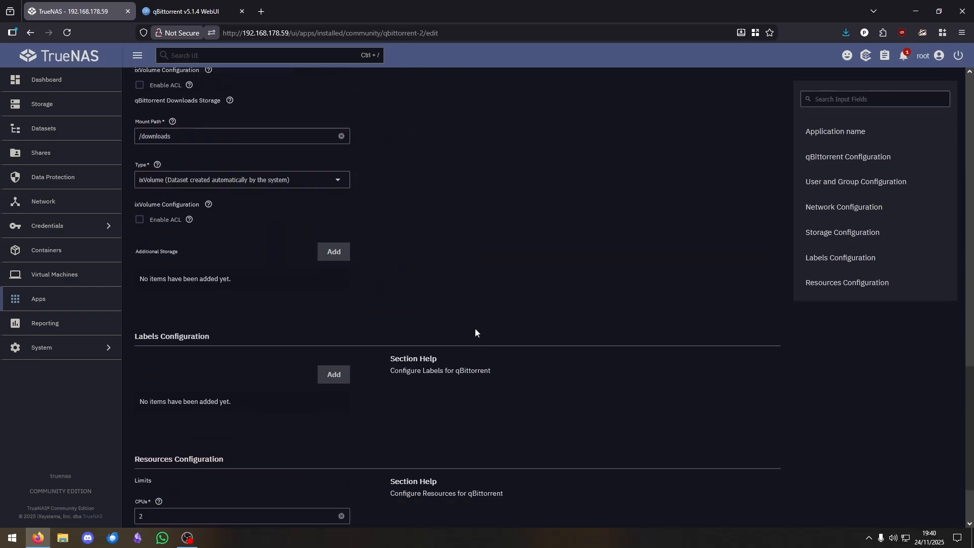
left_click(330, 254)
scroll(446, 364, "down", 2)
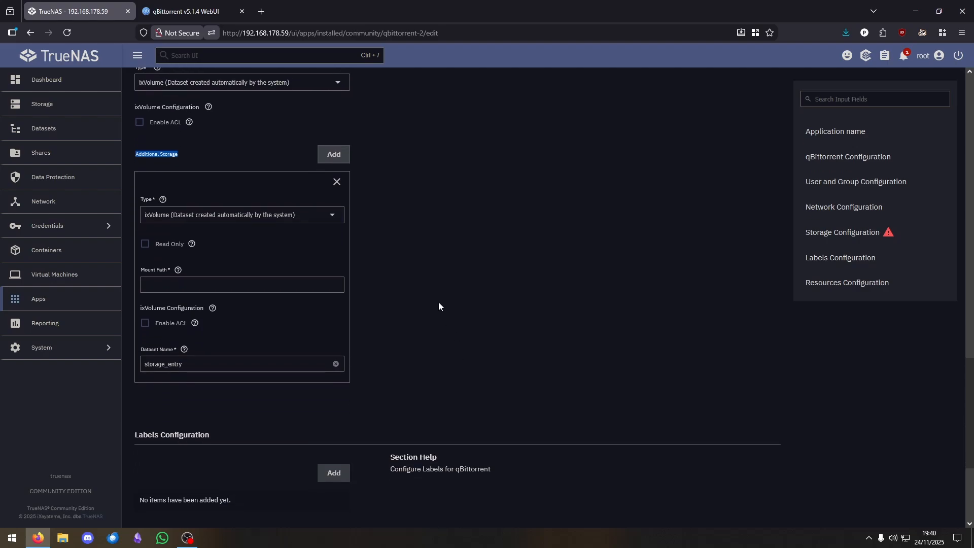
left_click(284, 217)
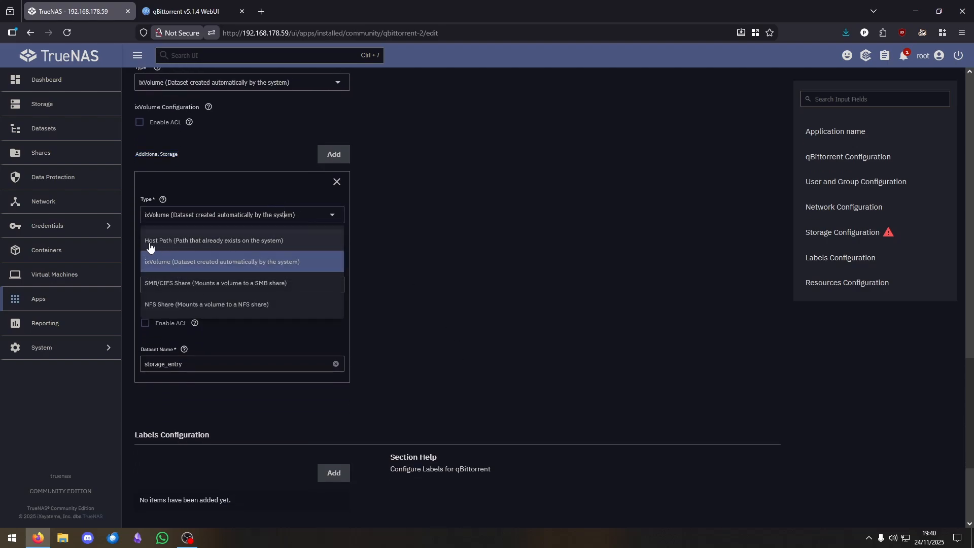
left_click(146, 244)
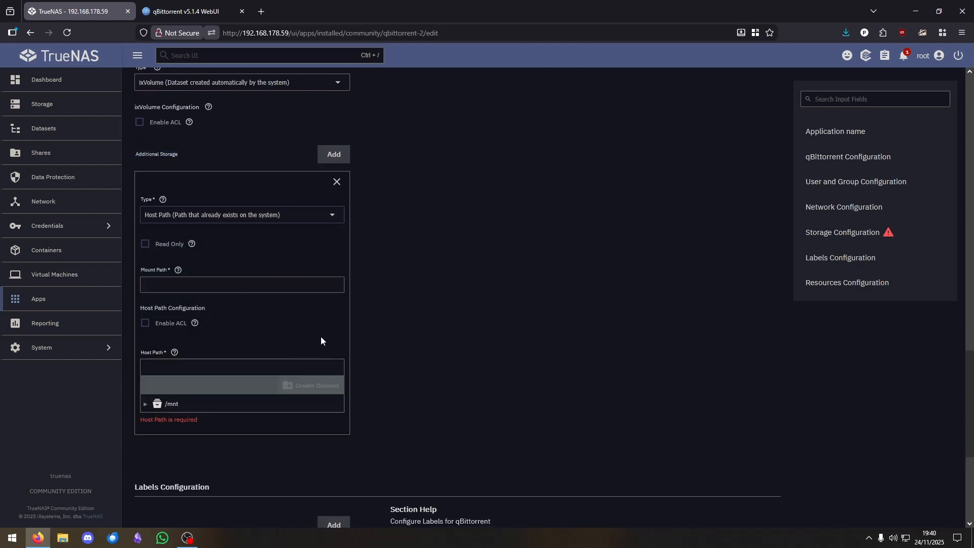
Step: Set the new storage entry's host path to /mnt/BiggerBoy/downloads and its mount path to /youtube, and update the app
left_click(154, 406)
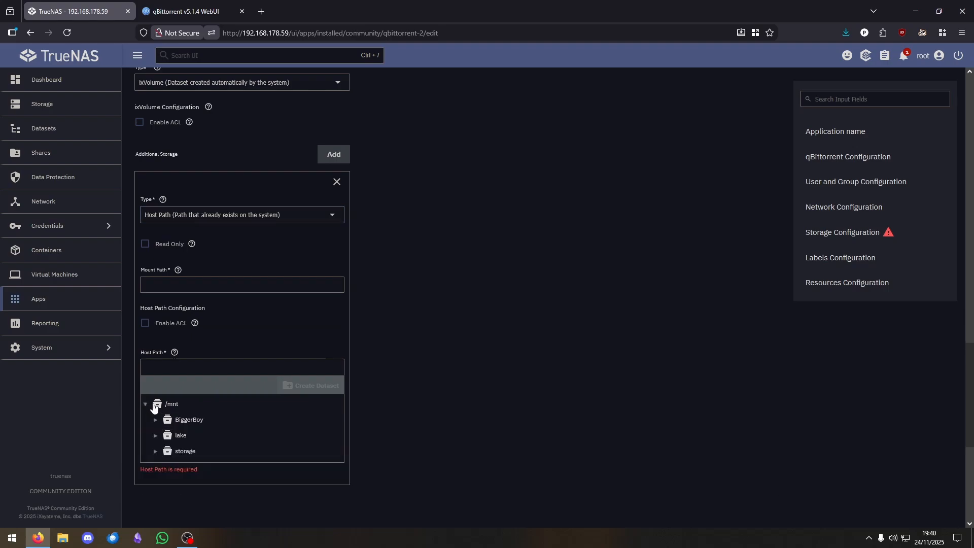
left_click(163, 422)
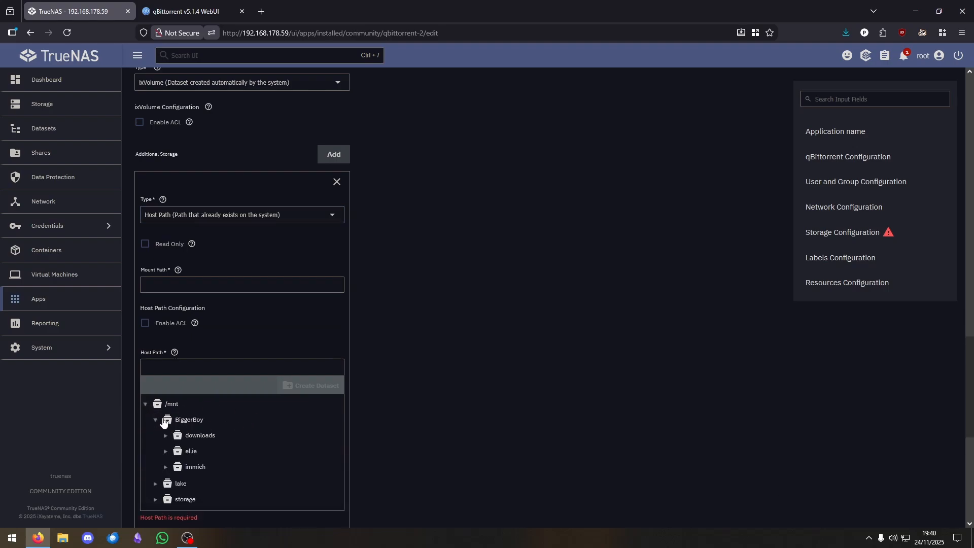
left_click(194, 438)
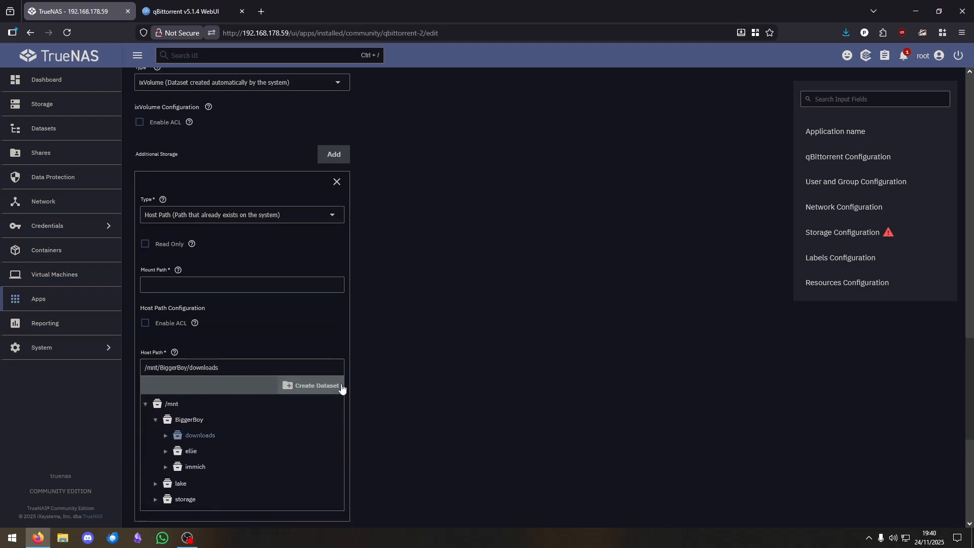
left_click(182, 287)
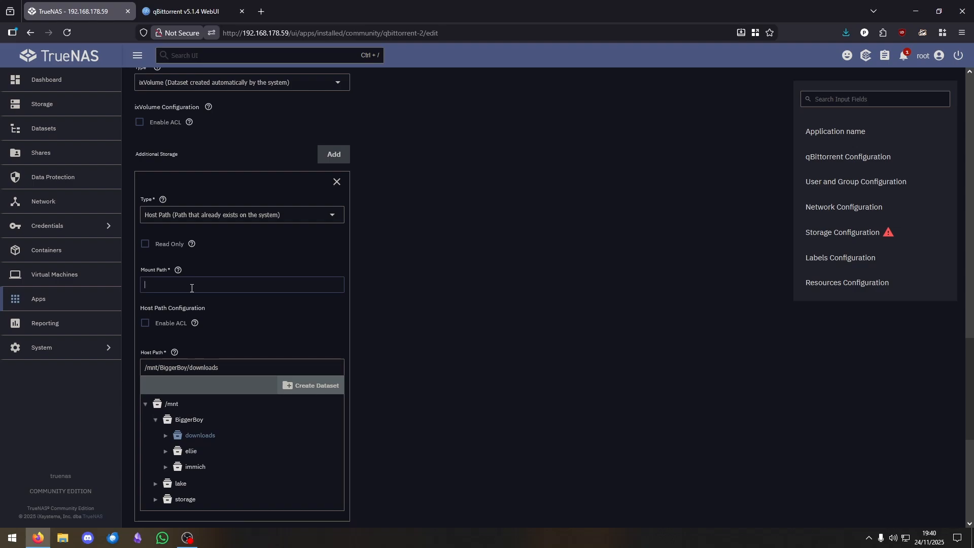
type("/youtube")
scroll(410, 276, "down", 6)
left_click(162, 510)
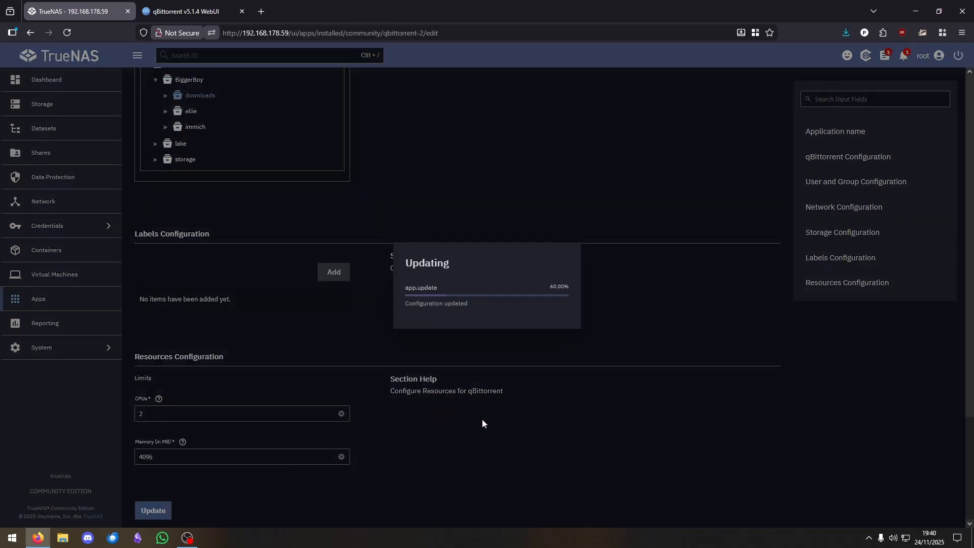
Step: Switch to File Explorer, show This PC with its network locations, and enlarge and reposition the window
left_click(63, 537)
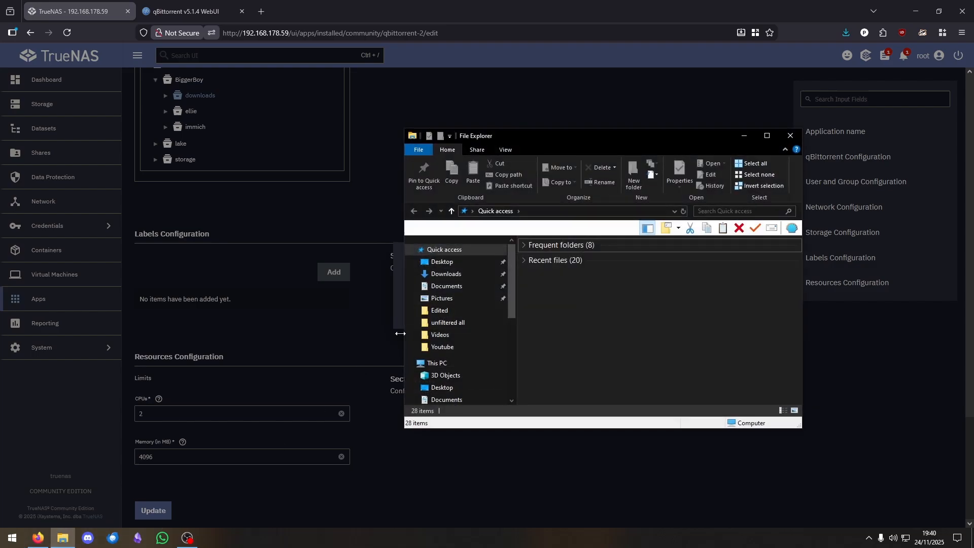
scroll(468, 340, "down", 5)
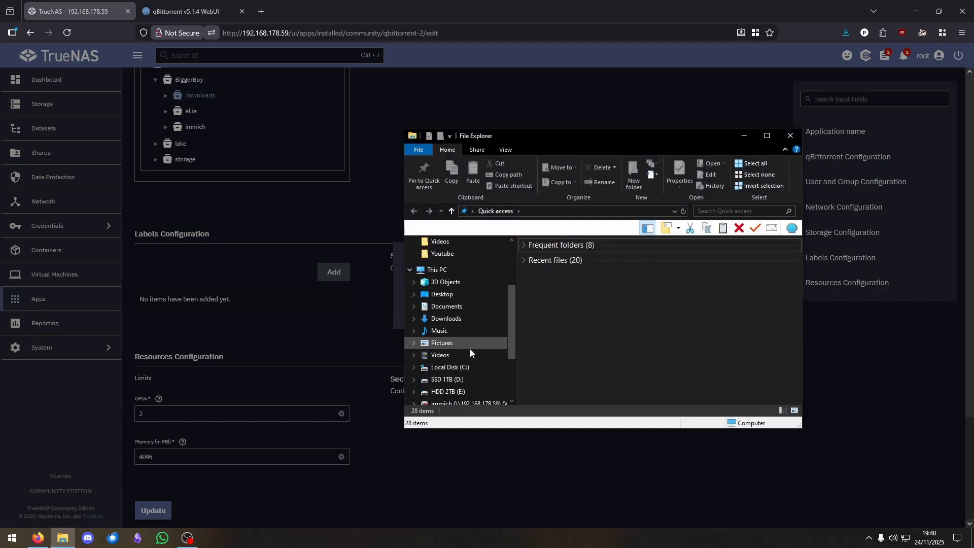
scroll(469, 349, "down", 1)
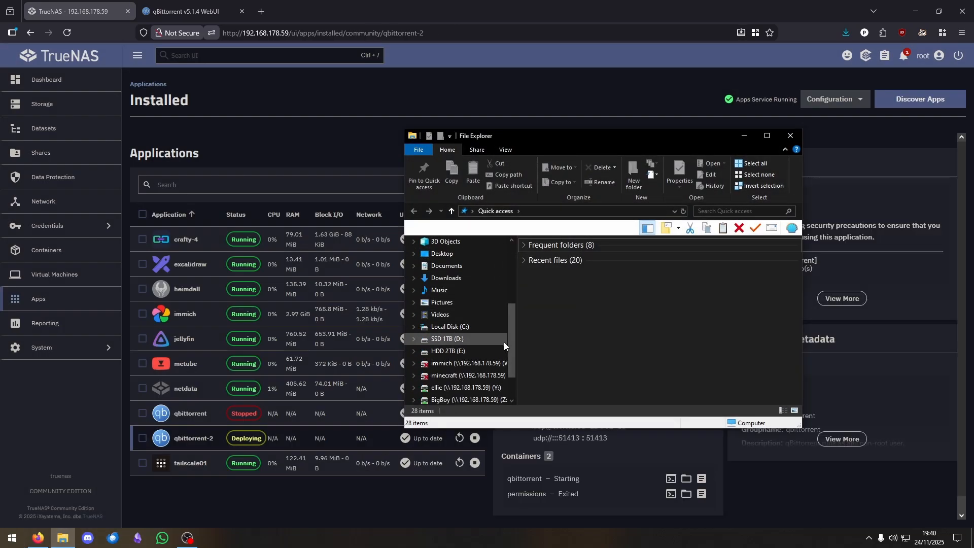
scroll(497, 347, "up", 1)
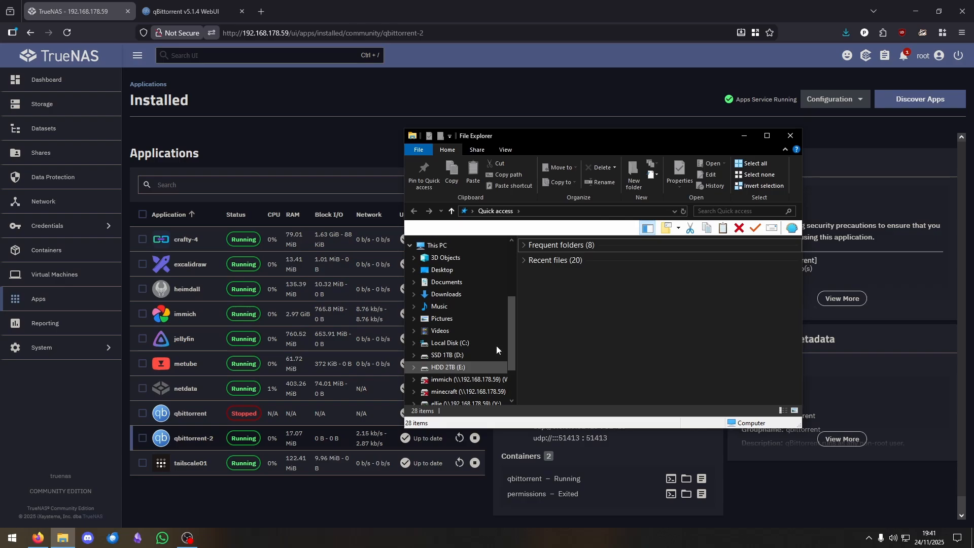
scroll(494, 340, "up", 2)
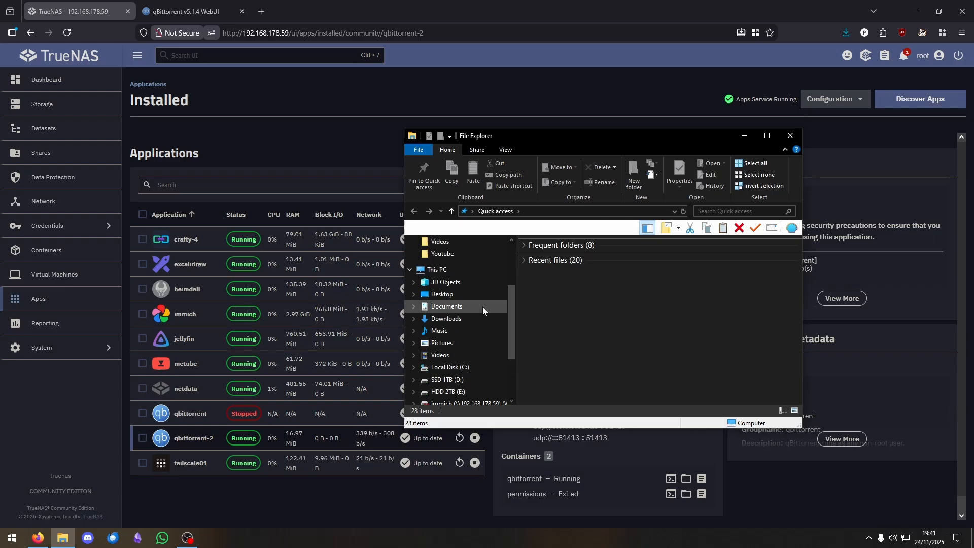
left_click(455, 273)
scroll(573, 285, "down", 3)
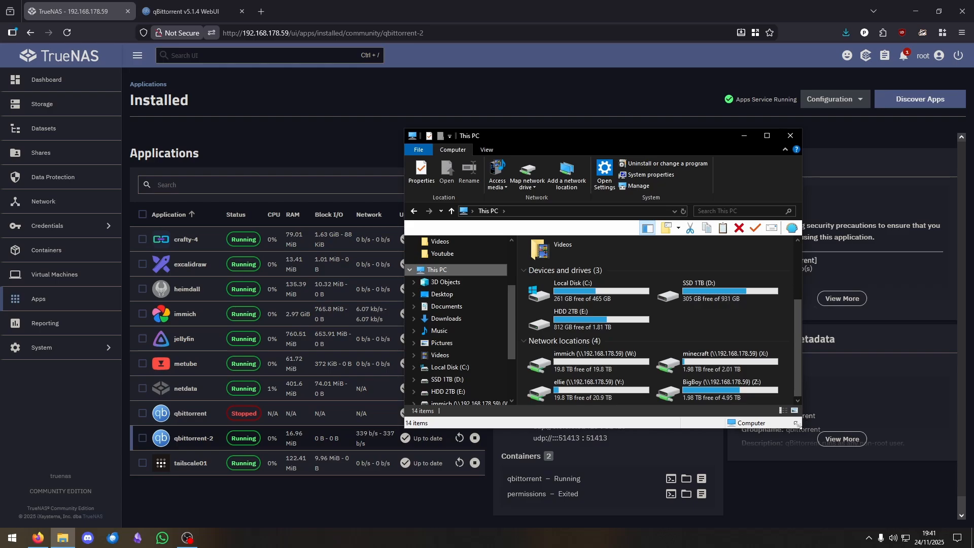
left_click_drag(801, 428, 864, 489)
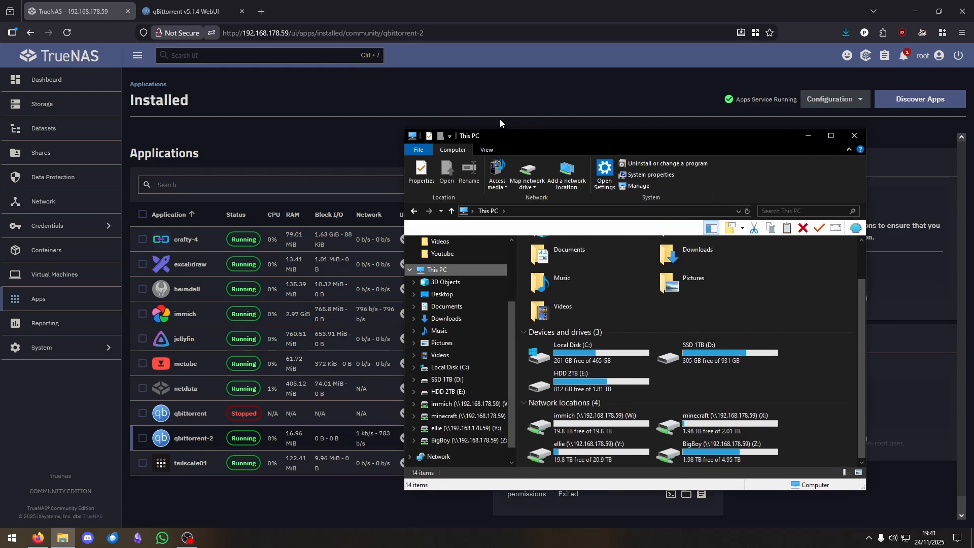
left_click_drag(500, 133, 317, 64)
right_click(623, 357)
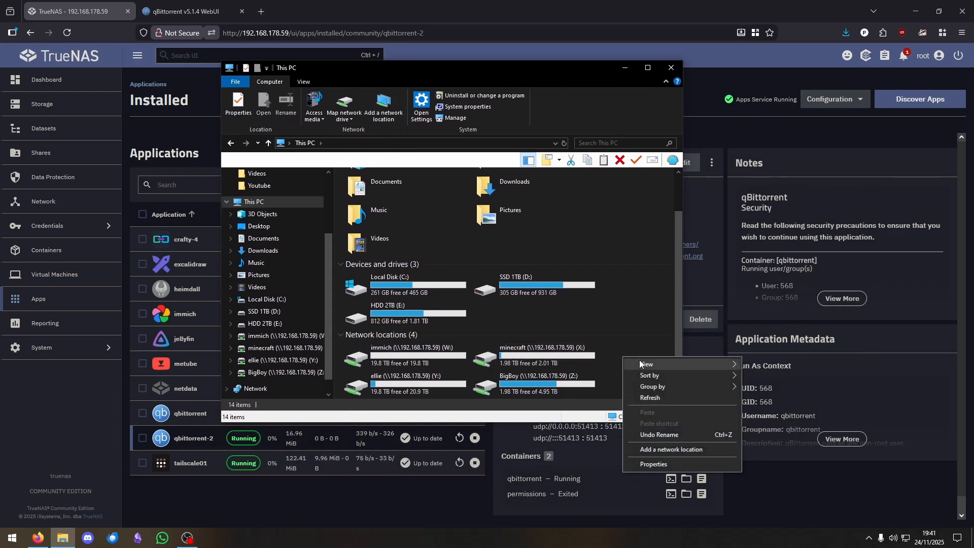
Step: Try to map the network folder \\192.168.178.59\download as drive V:
left_click(346, 109)
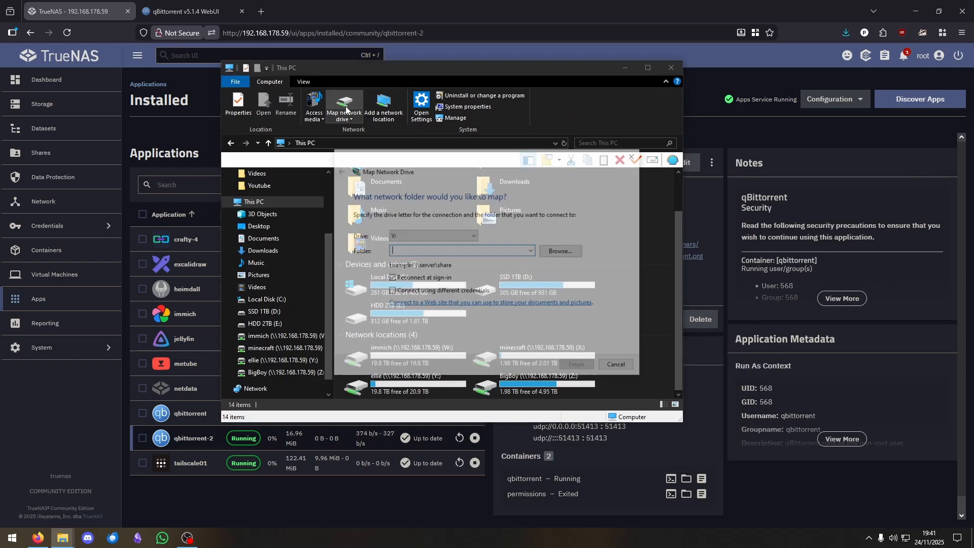
left_click(532, 250)
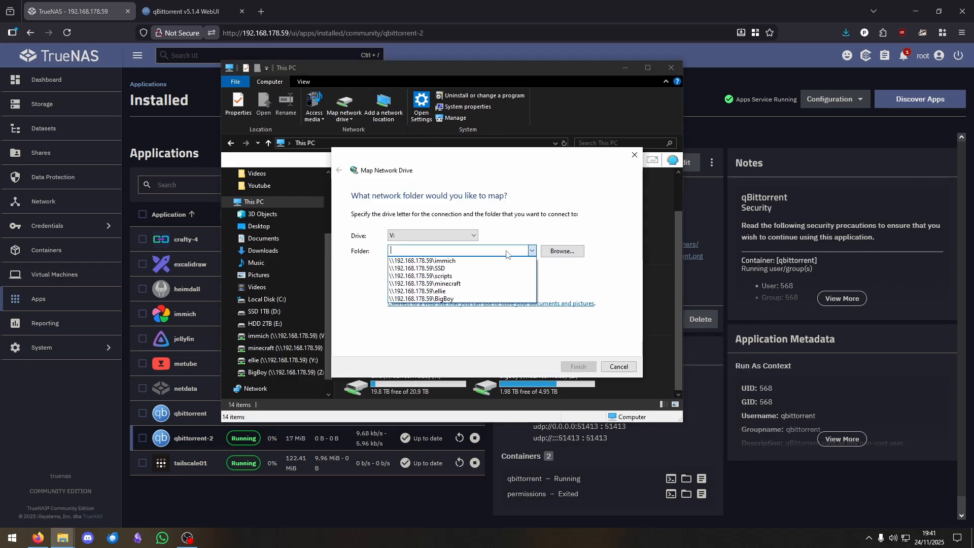
left_click(436, 260)
left_click(437, 250)
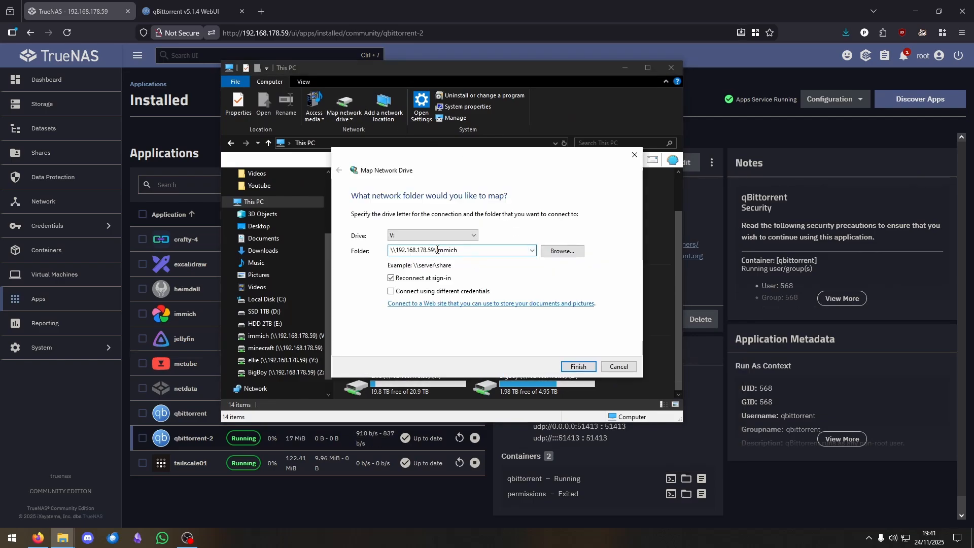
double_click(437, 249)
type("download")
key("Return")
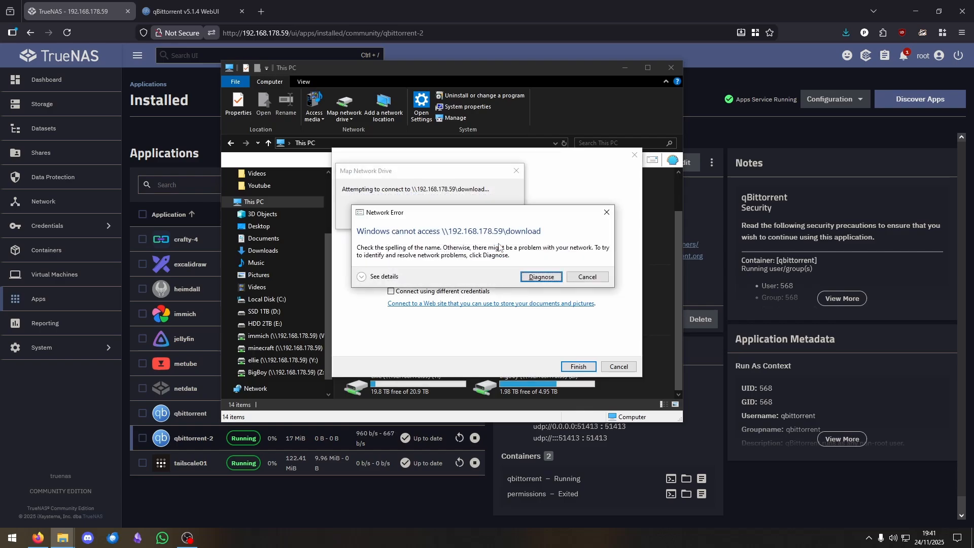
Step: Correct the network folder to \\192.168.178.59\downloads, map it as drive V:, and close the This PC window
left_click(583, 277)
left_click(488, 251)
type("s")
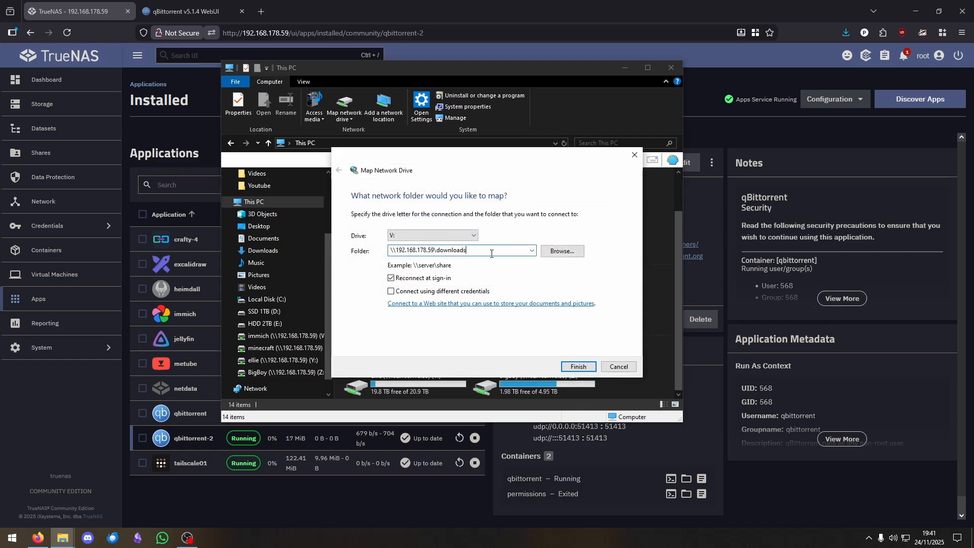
left_click(578, 367)
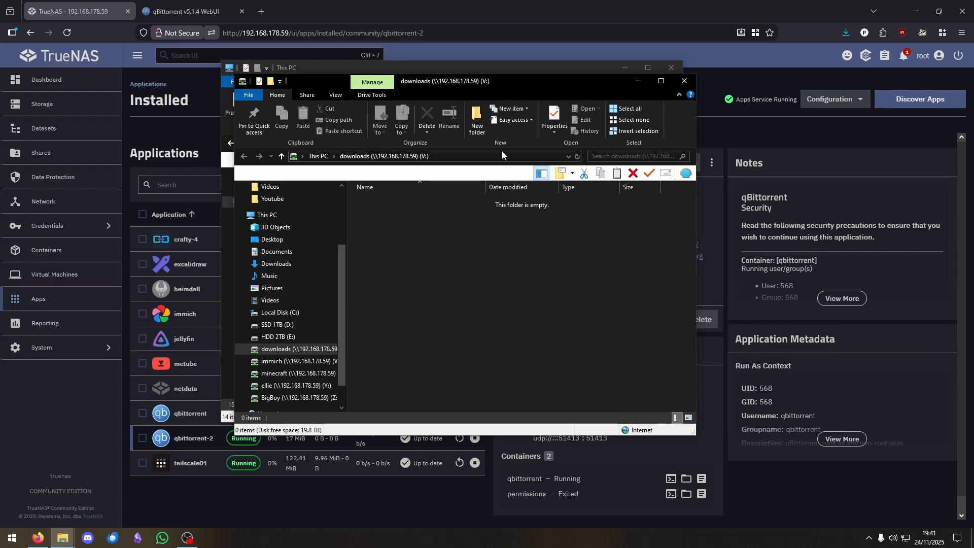
left_click_drag(517, 80, 582, 147)
left_click(642, 70)
left_click(672, 67)
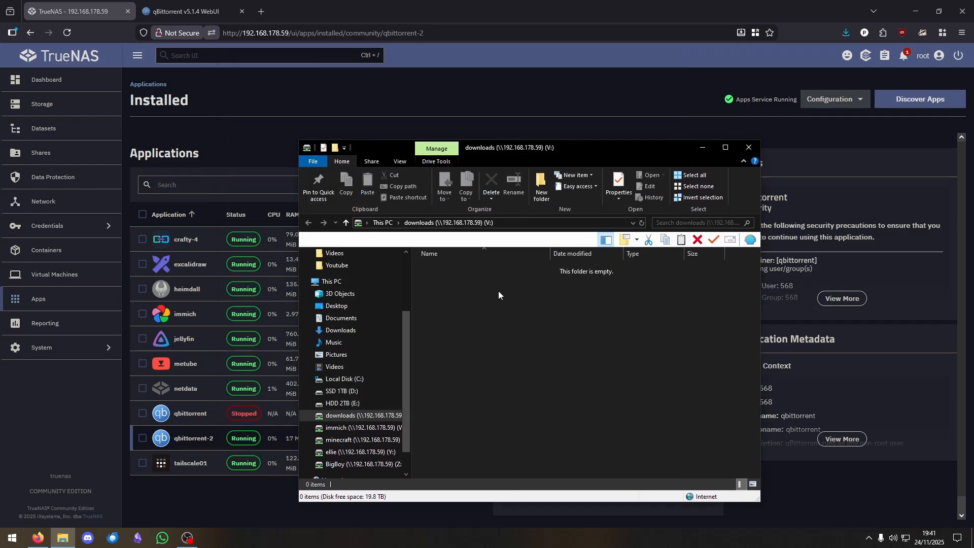
Step: Create a folder named Books in the mapped downloads drive
right_click(498, 291)
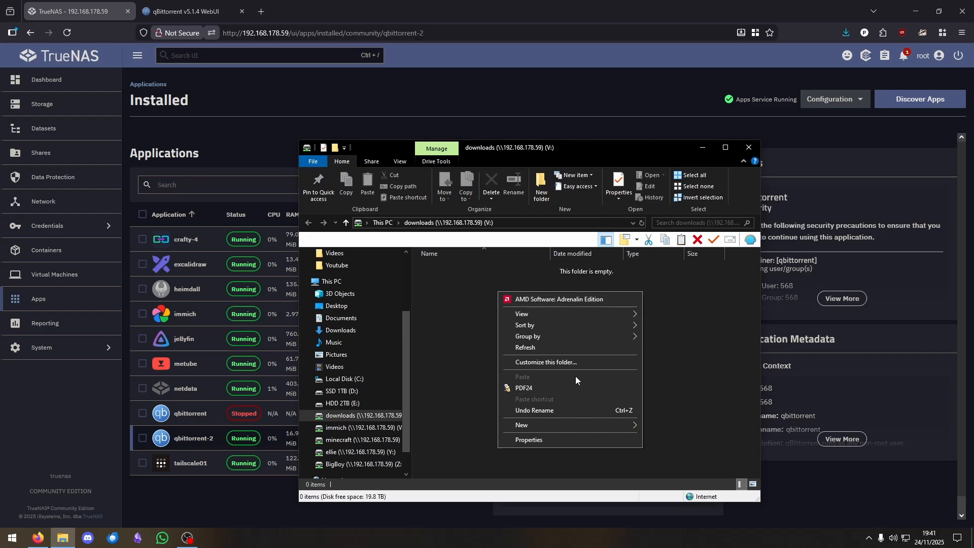
mouse_move(556, 426)
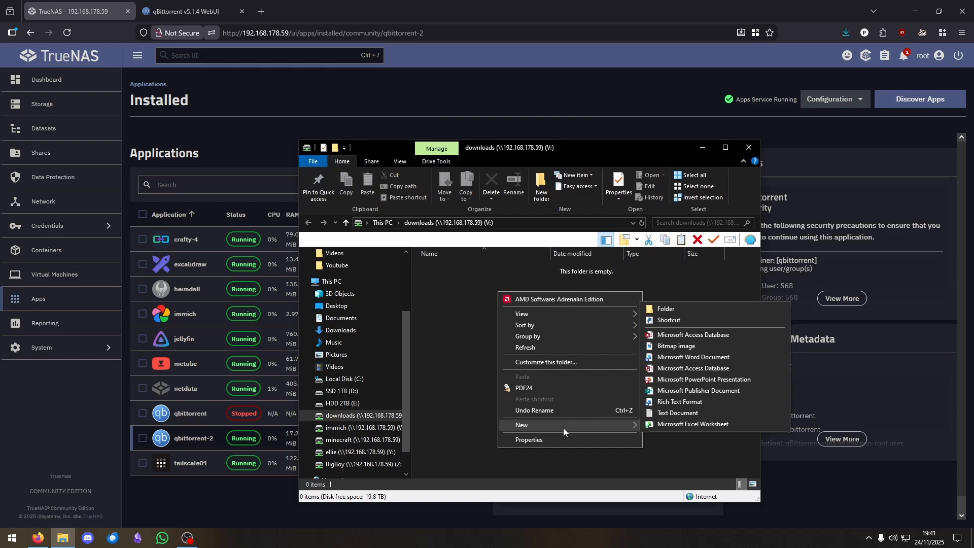
left_click(664, 308)
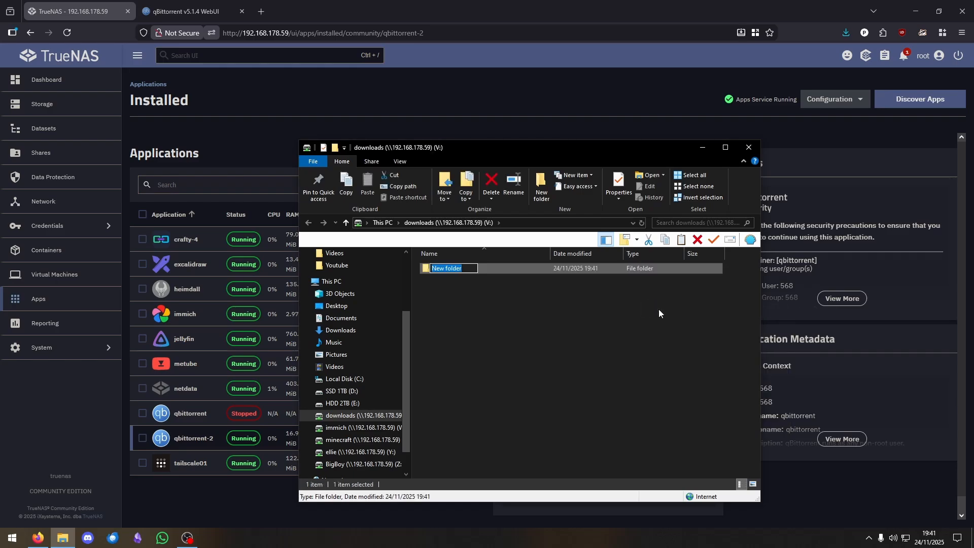
type("Books")
key("Return")
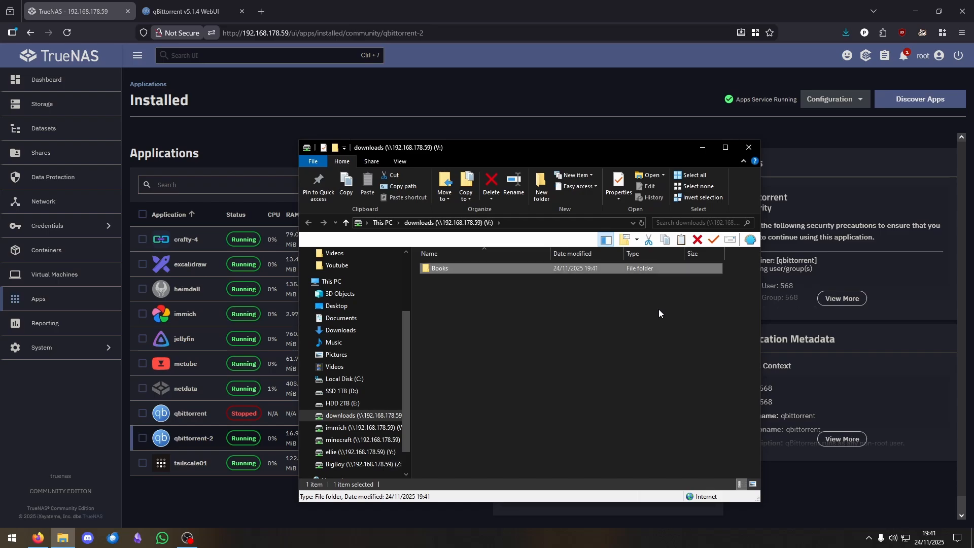
Step: Create a folder named Games beside Books in the downloads drive and minimize the File Explorer window
right_click(446, 319)
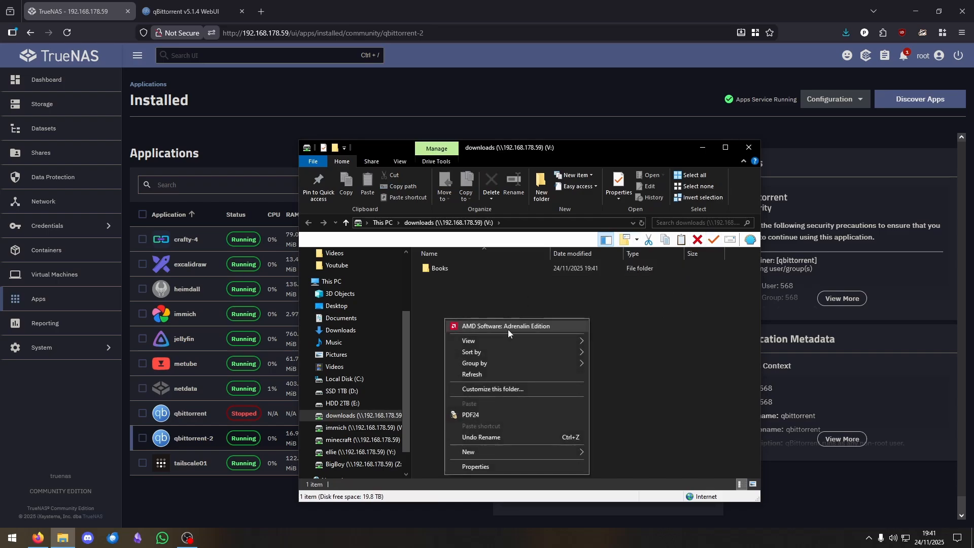
mouse_move(489, 450)
left_click(625, 334)
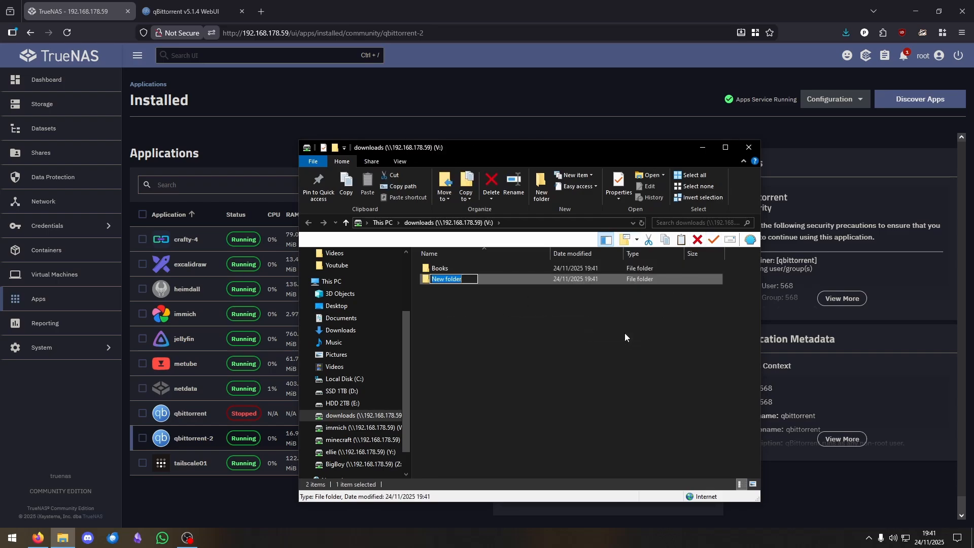
type("Games")
key("Return")
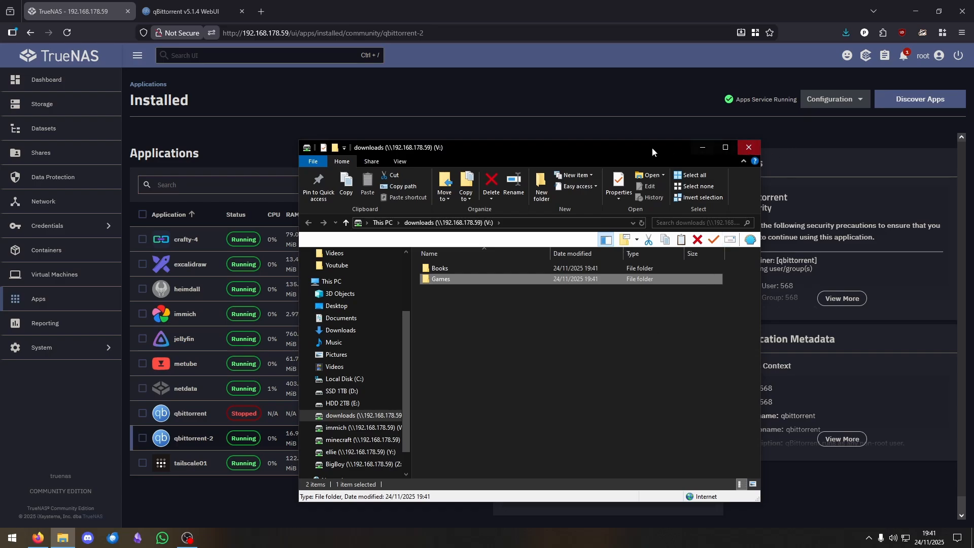
left_click_drag(653, 147, 533, 124)
left_click(583, 125)
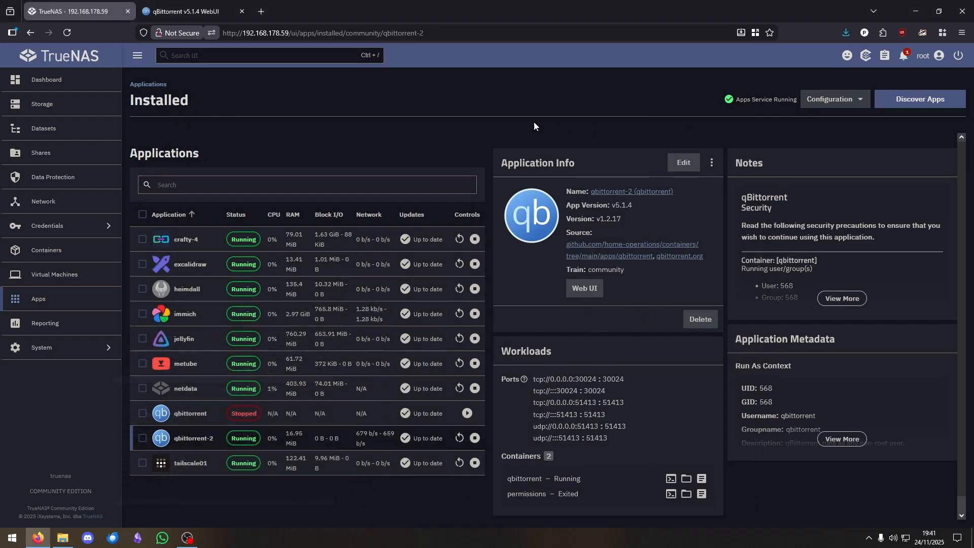
Step: Switch to the qBittorrent WebUI and start a new category named Books
left_click(190, 15)
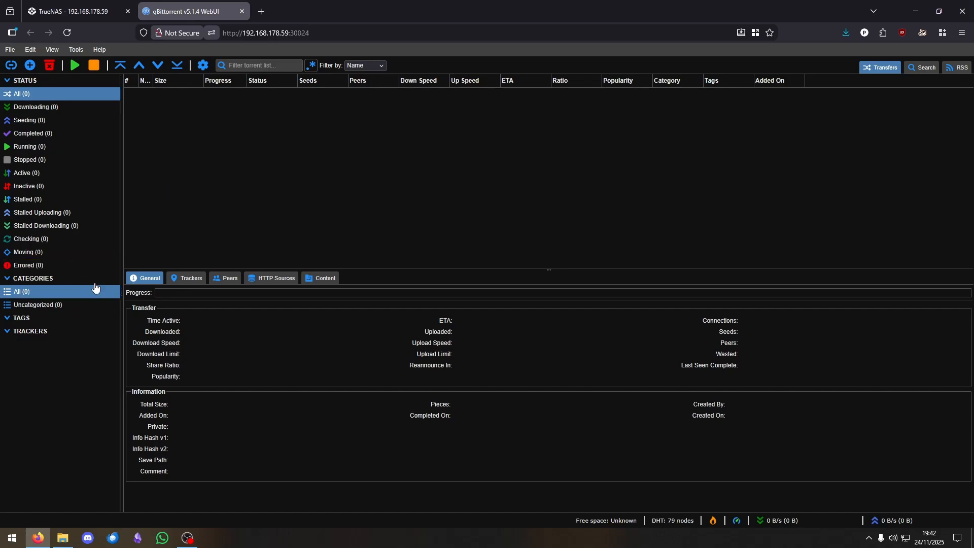
right_click(52, 292)
left_click(76, 300)
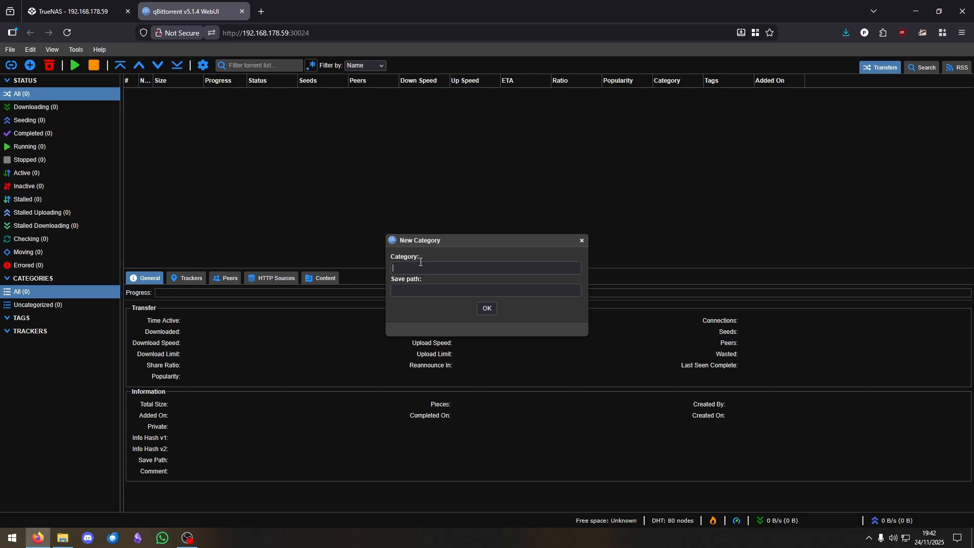
type("Books")
key("BackSpace")
key("BackSpace")
key("BackSpace")
key("BackSpace")
key("BackSpace")
type("Books")
key("Tab")
Step: Set the Books category's save path to /youtube/Books and create the category
type("/")
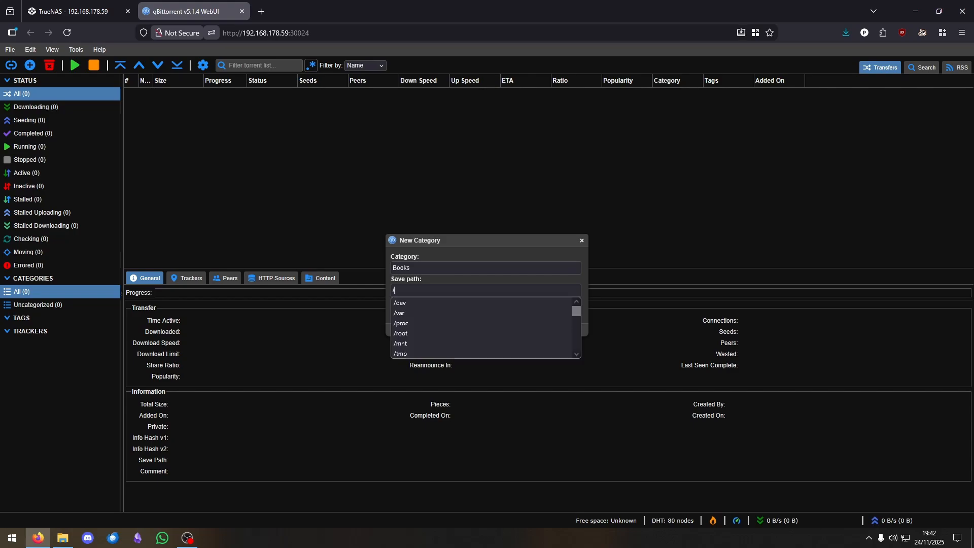
type("you")
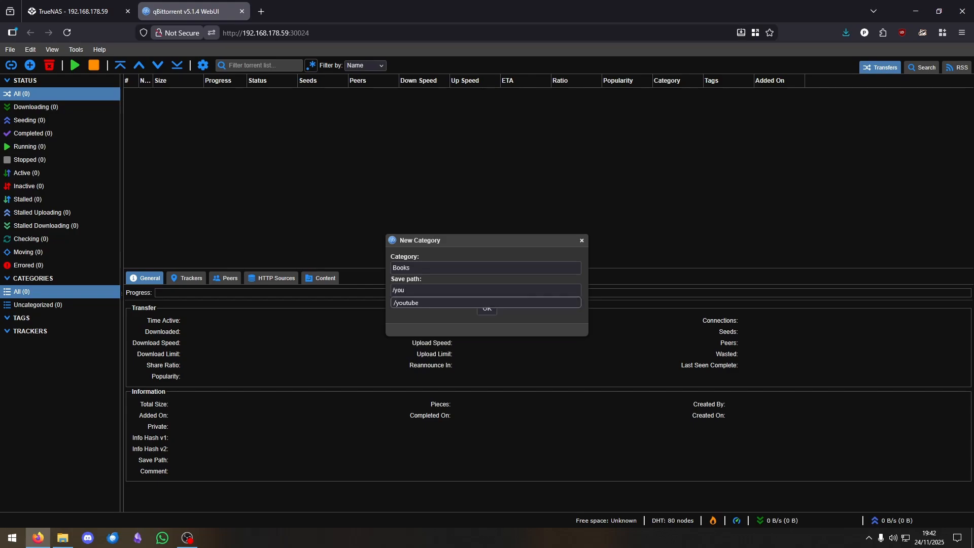
key("Escape")
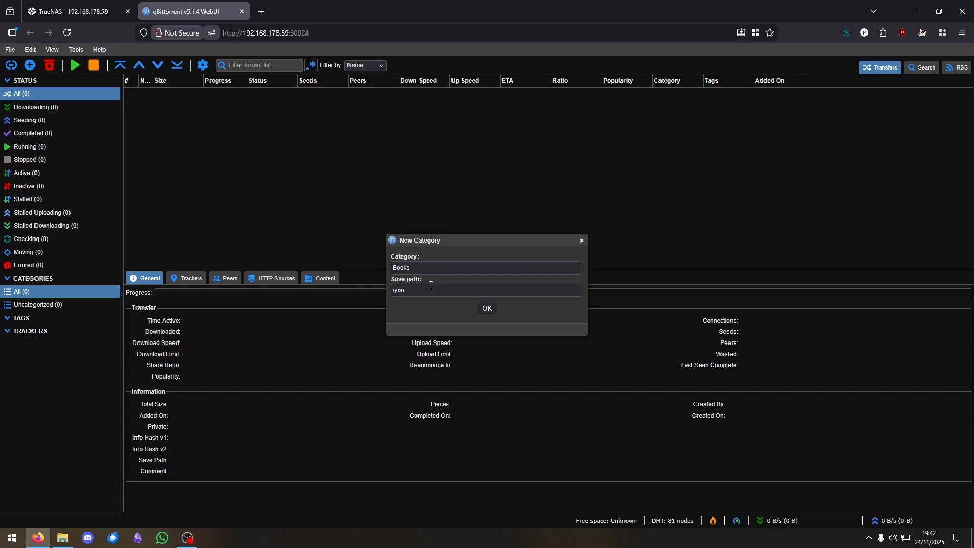
type("tou")
key("BackSpace")
key("BackSpace")
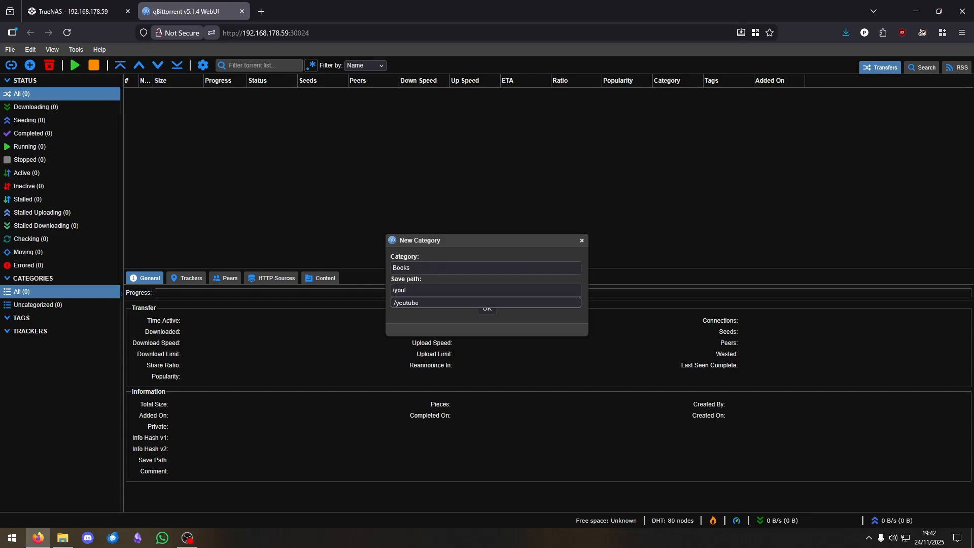
key("Down")
key("Return")
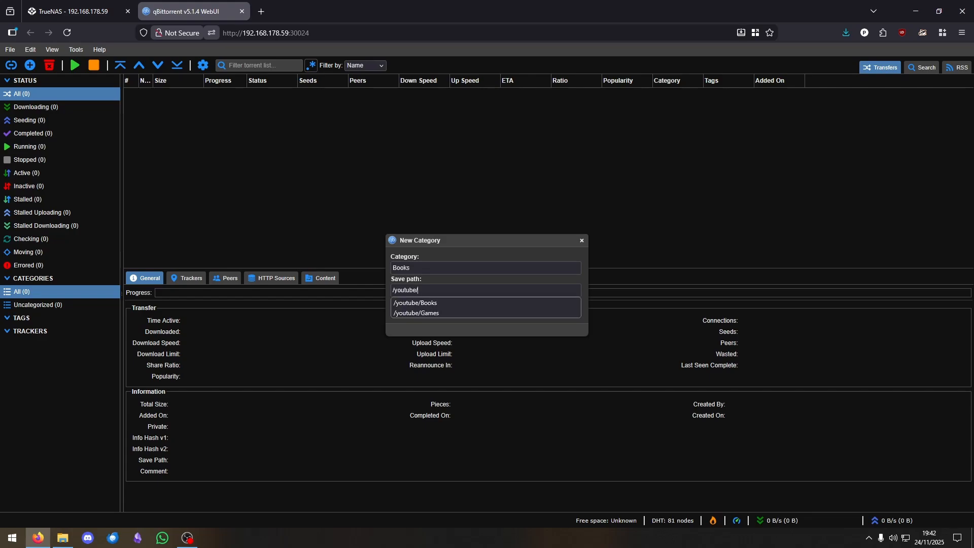
key("Down")
key("Return")
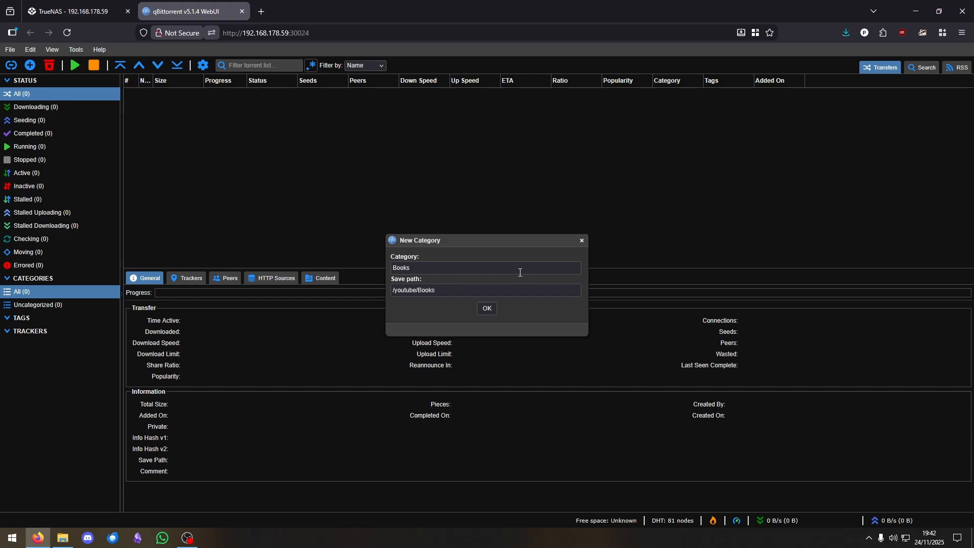
left_click(487, 311)
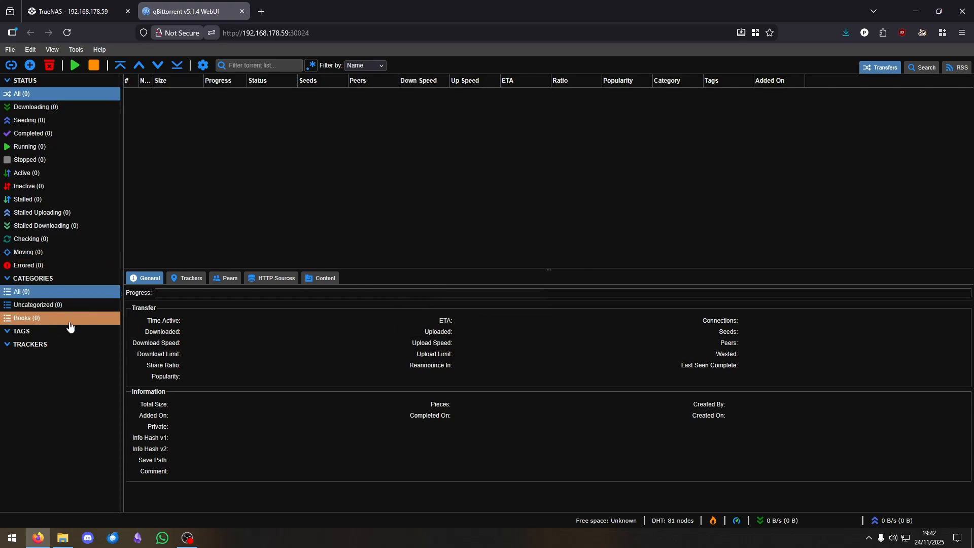
Step: Start another new category named Games
right_click(55, 292)
left_click(83, 298)
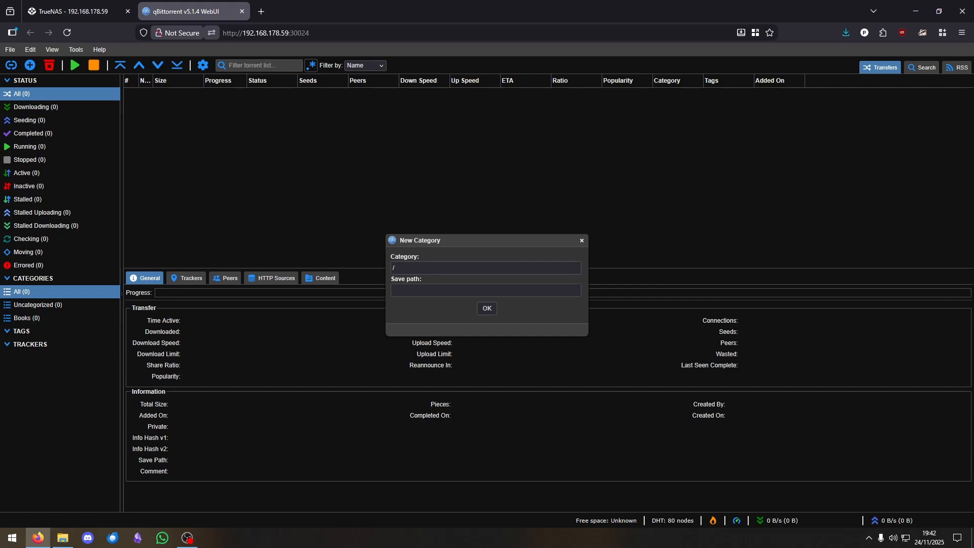
type("Games")
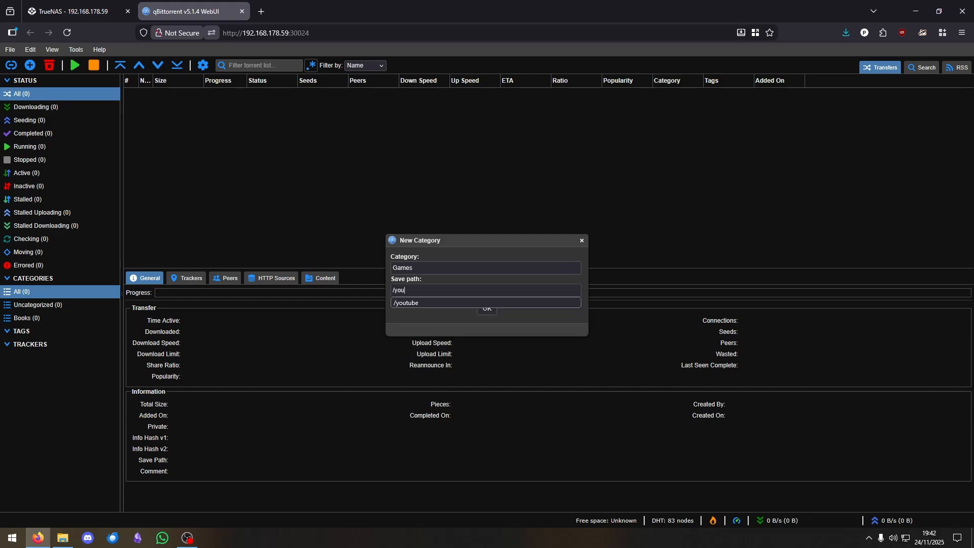
Step: Set the Games category's save path to /youtube/Games and create the category
key("Escape")
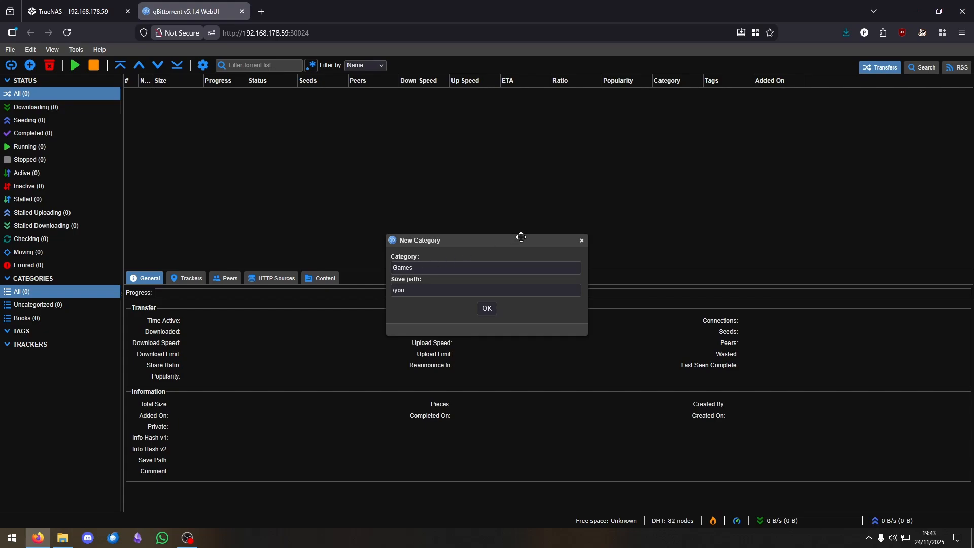
type("tuibe")
key("BackSpace")
key("BackSpace")
key("BackSpace")
key("Escape")
left_click(445, 286)
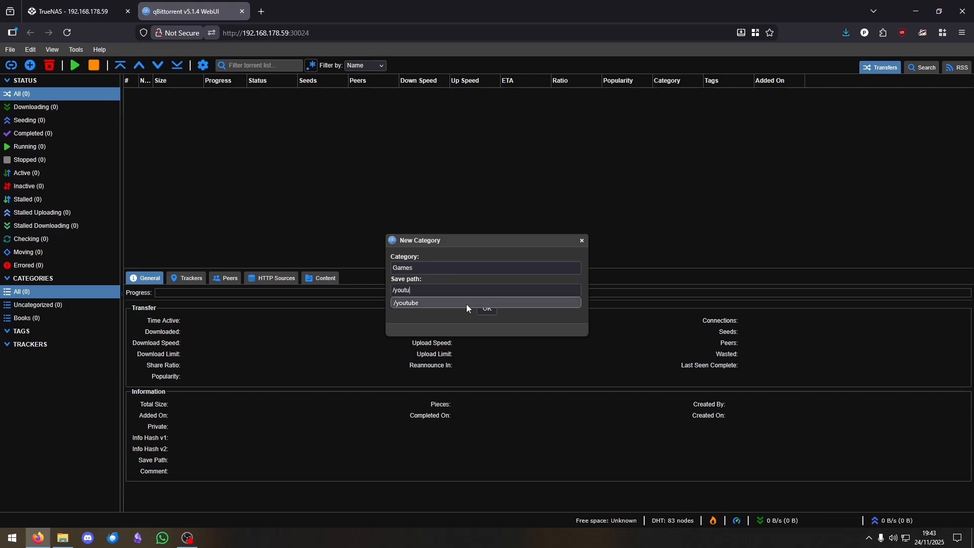
left_click(454, 302)
type("/")
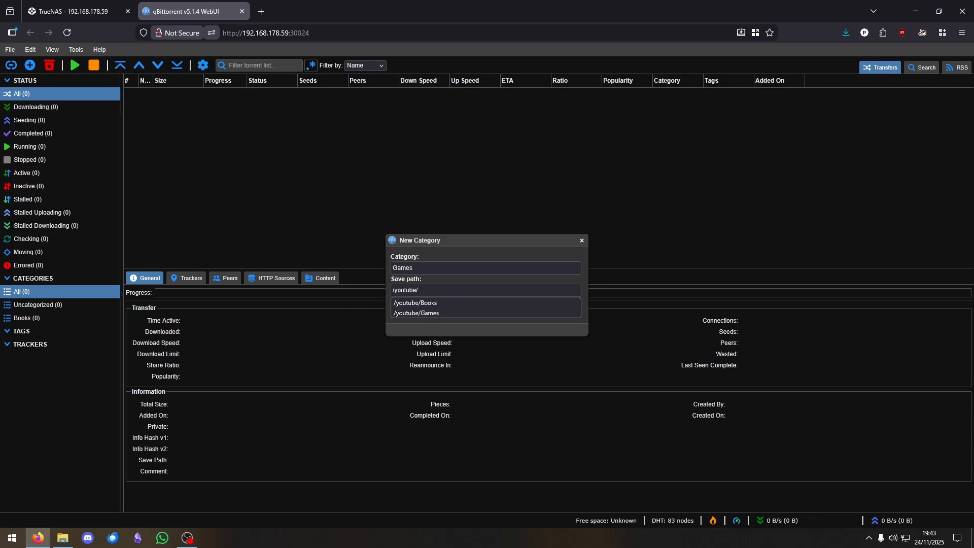
left_click(437, 313)
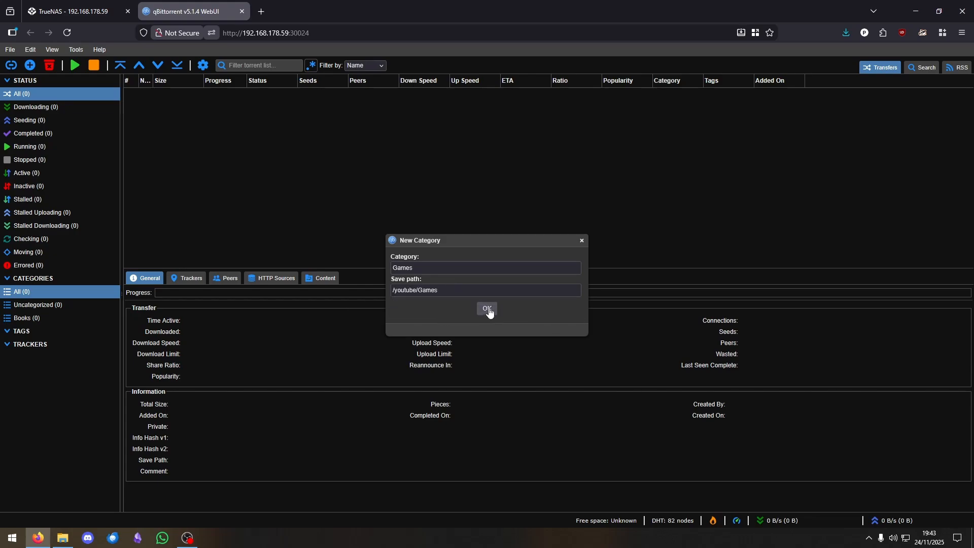
left_click(488, 310)
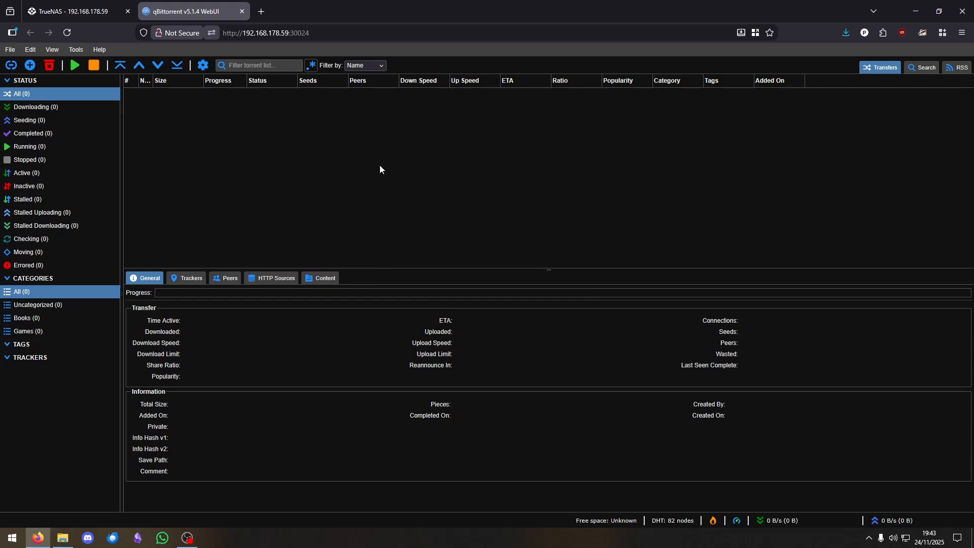
Step: Start a local torrent upload and choose ubuntu-25.10-desktop-amd64.iso.torrent from the Downloads folder
left_click(30, 65)
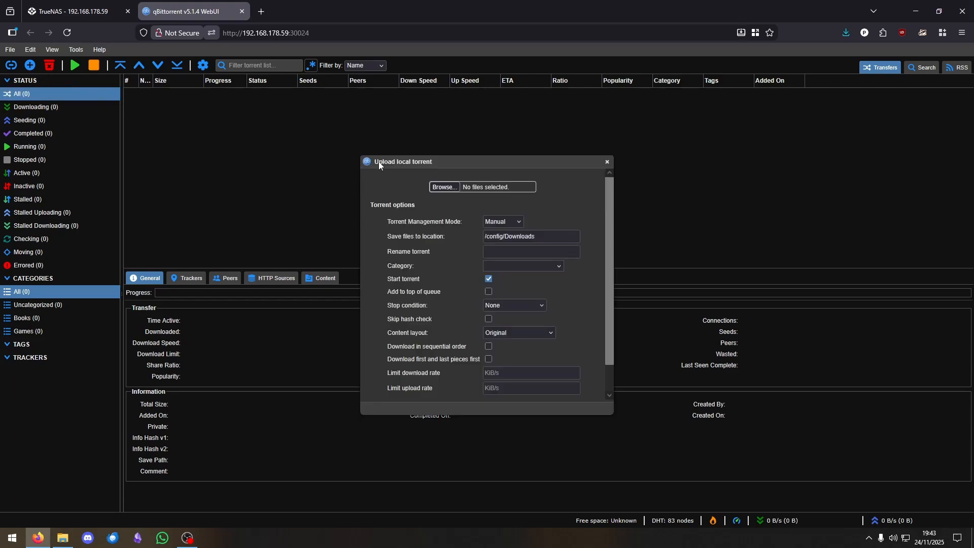
left_click(440, 188)
left_click(380, 218)
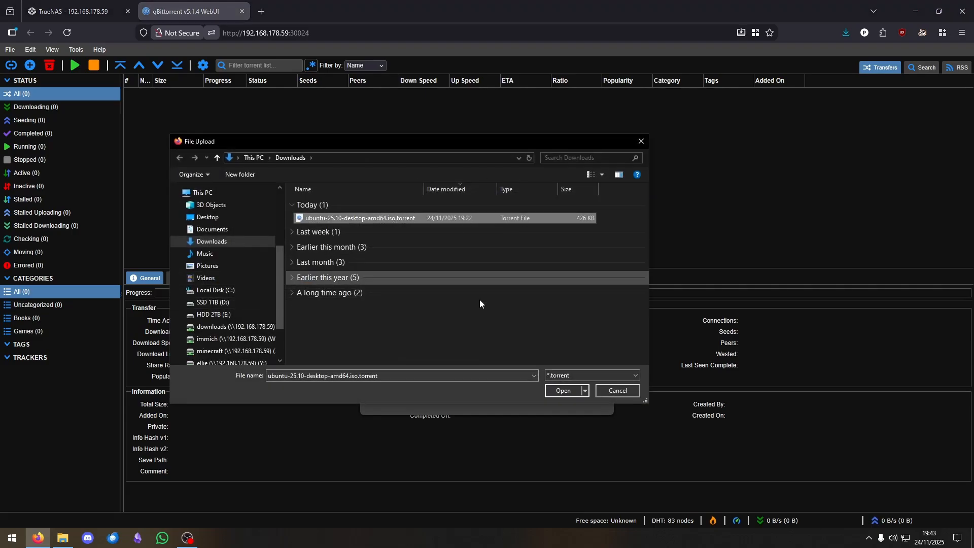
left_click(560, 391)
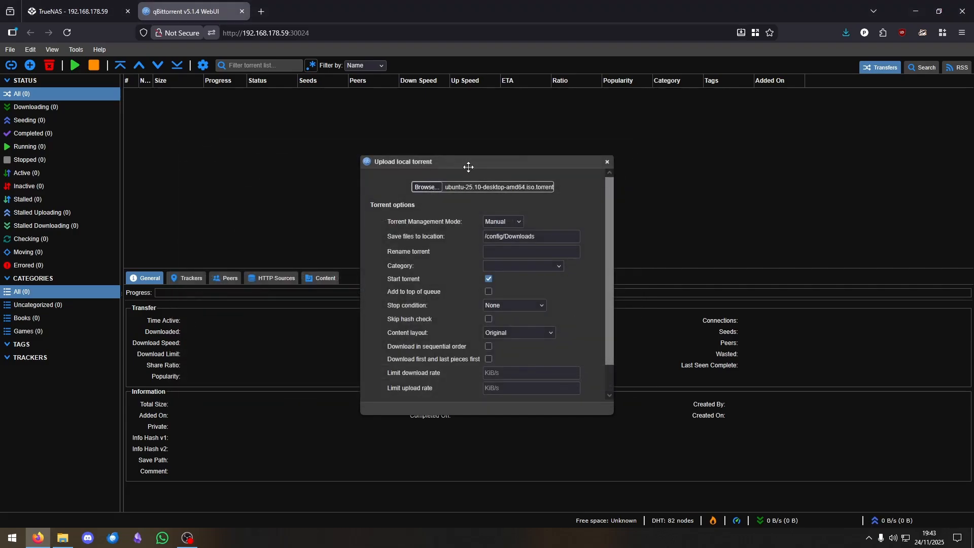
left_click_drag(467, 165, 430, 147)
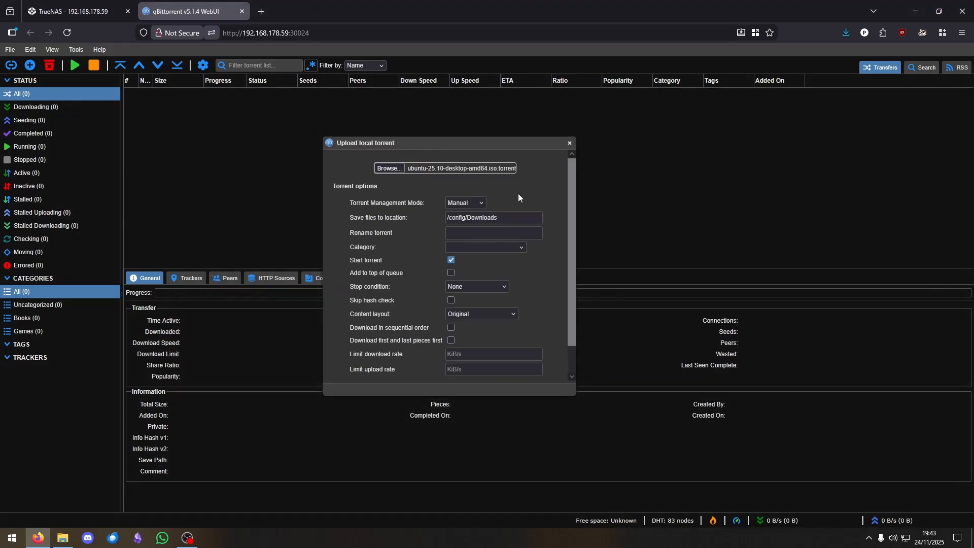
Step: Set the torrent's management mode to Automatic and its category to Games
left_click(476, 203)
left_click(471, 230)
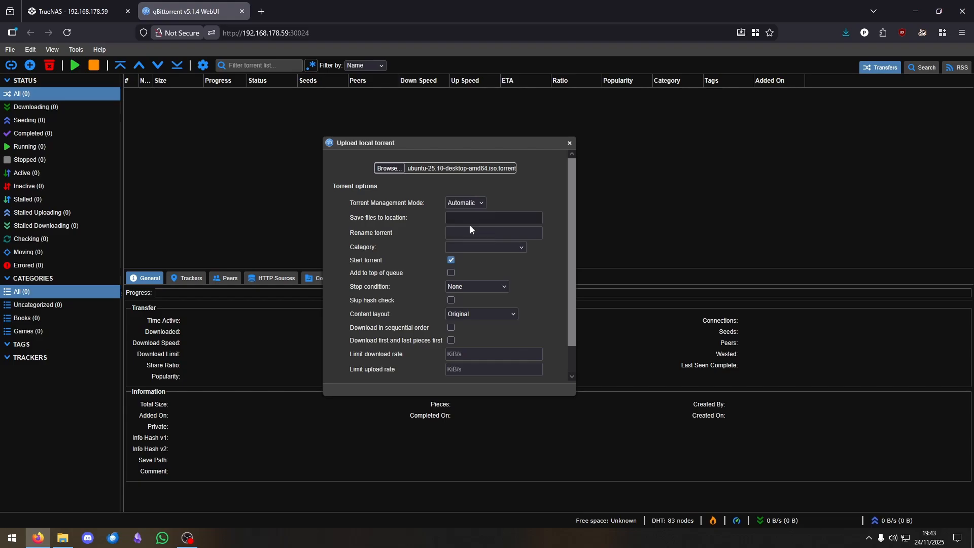
left_click(521, 250)
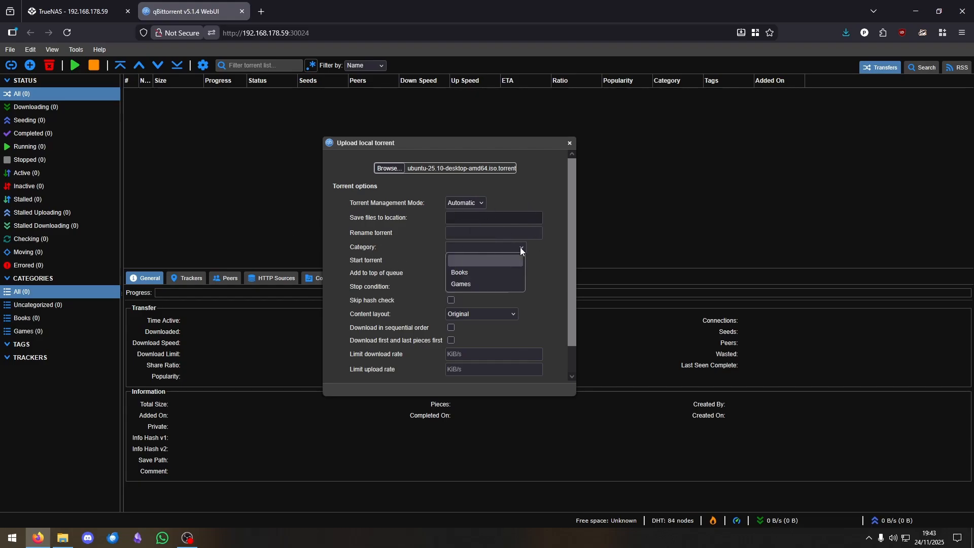
left_click(480, 284)
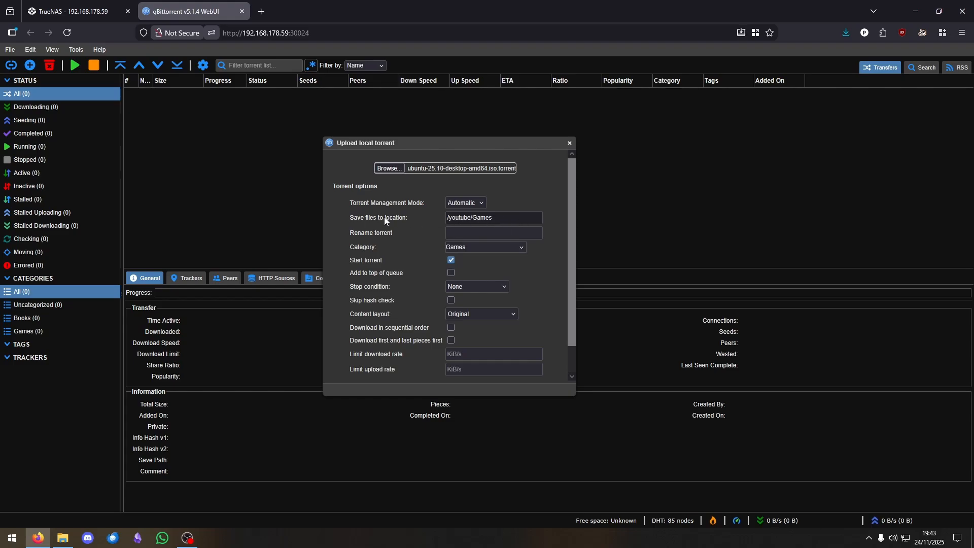
left_click_drag(574, 239, 574, 300)
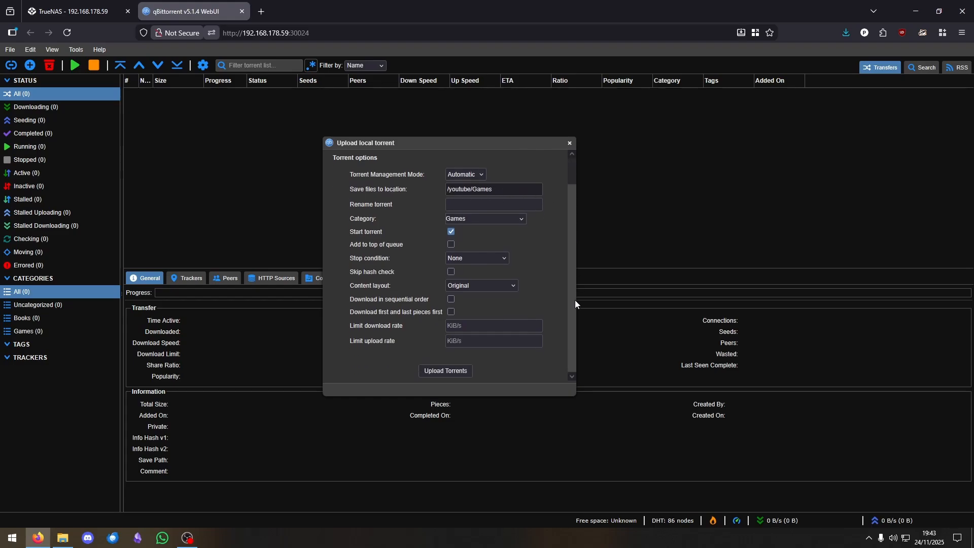
Step: Upload the Games torrent, then check its downloaded file in the Games folder of the downloads network drive in File Explorer
left_click(445, 371)
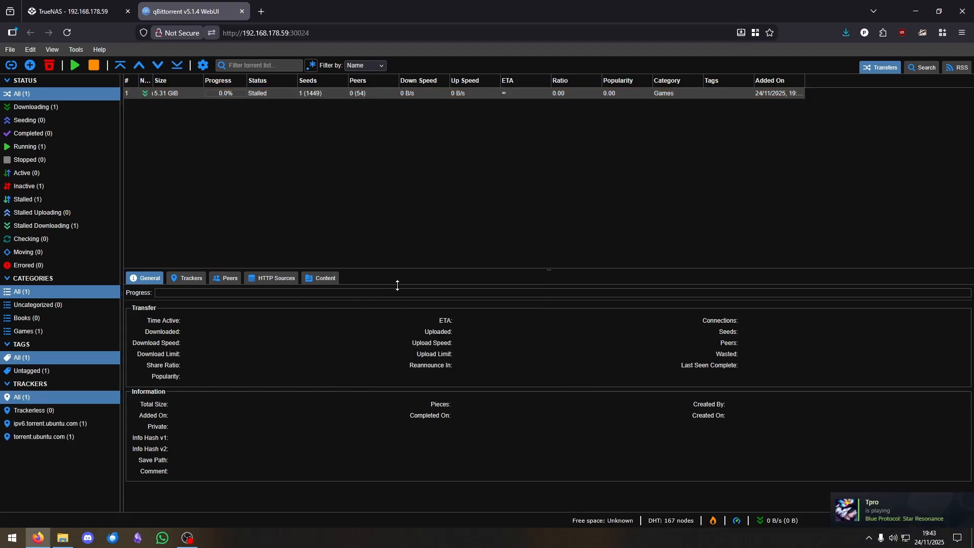
left_click(63, 538)
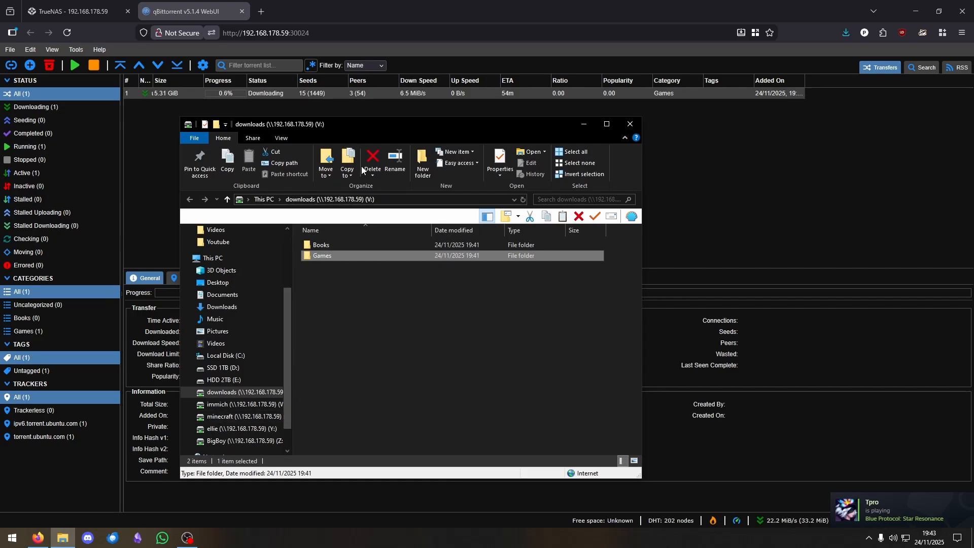
left_click_drag(417, 131, 562, 133)
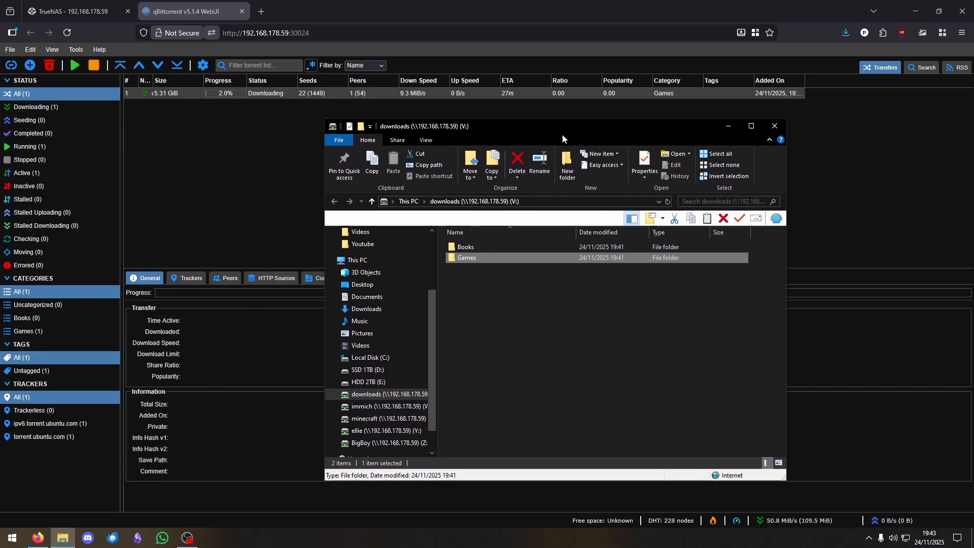
double_click(490, 260)
left_click_drag(554, 307, 447, 239)
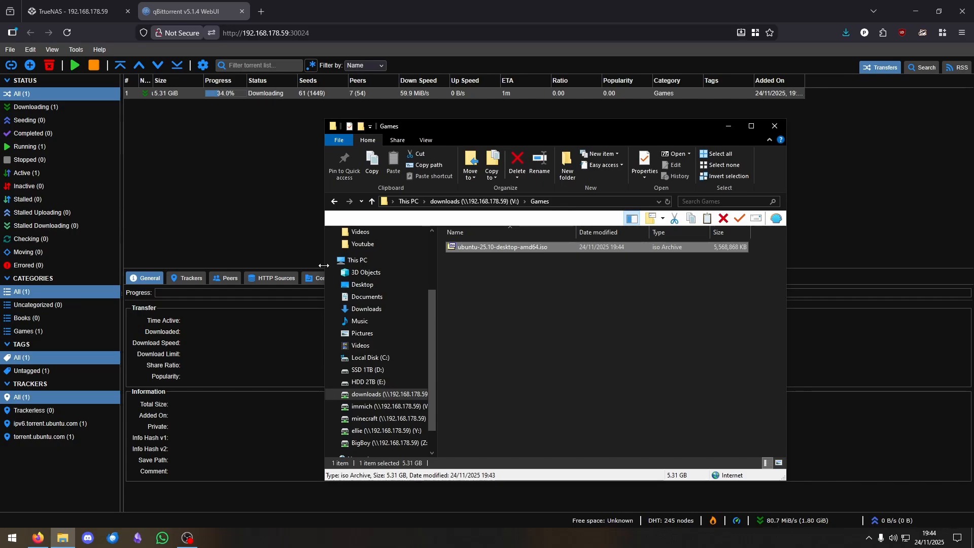
left_click(774, 125)
Step: Start another local torrent upload and choose all the torrent files in the Downloads folder together
left_click(30, 65)
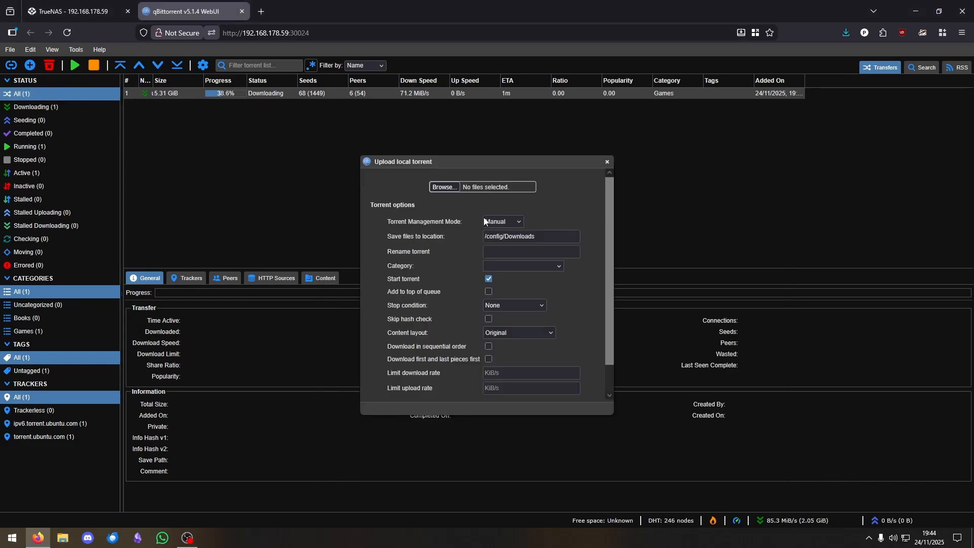
left_click(442, 188)
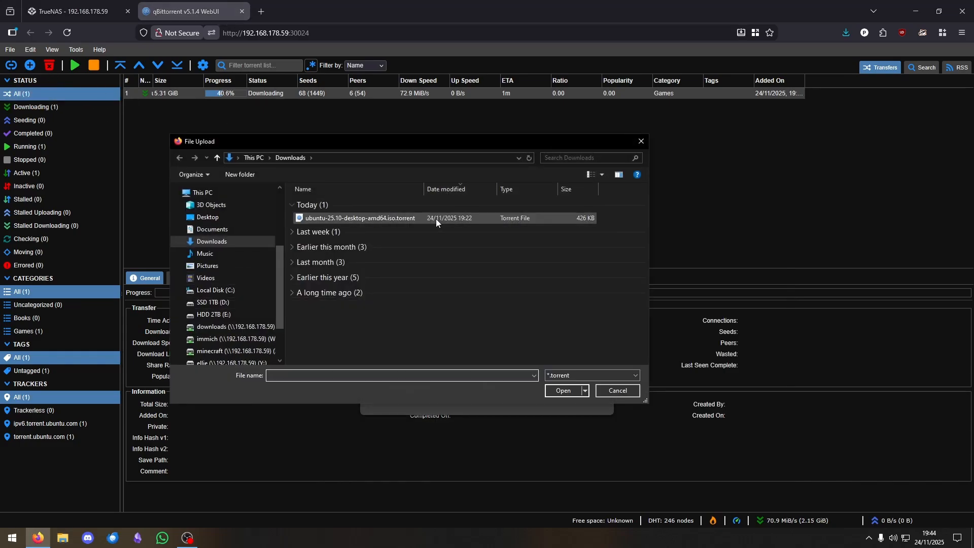
left_click_drag(446, 340, 439, 207)
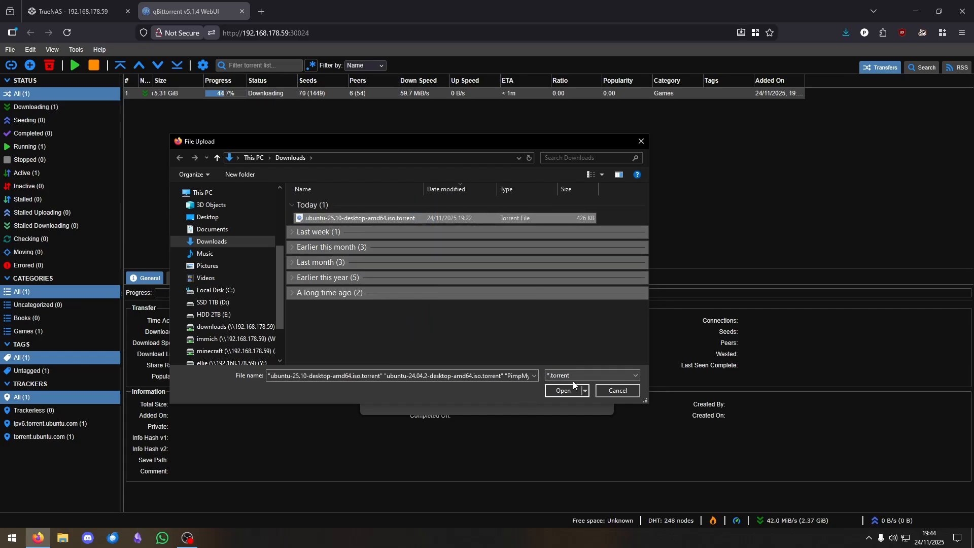
left_click(558, 391)
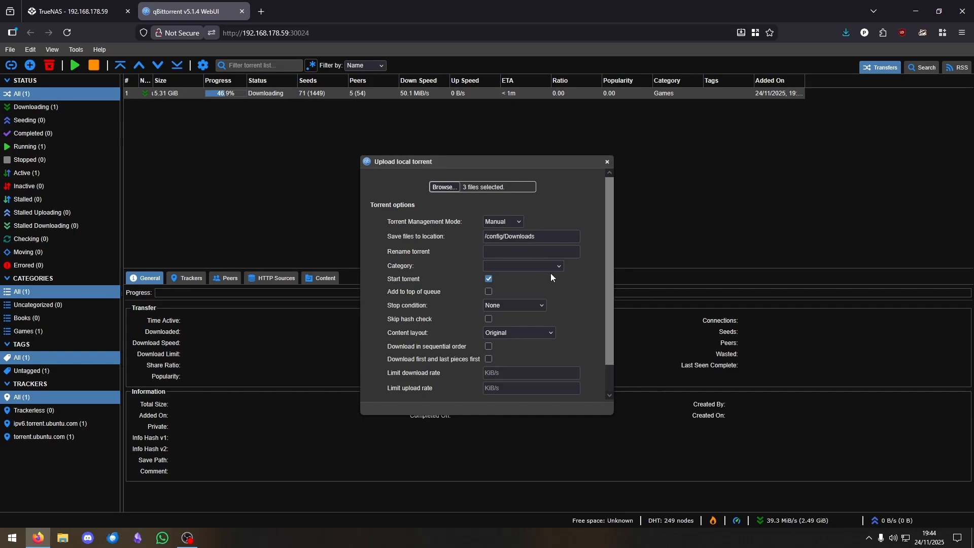
Step: Set the selected torrents' management mode to Automatic and category to Books, then close the upload dialog without uploading
left_click(514, 221)
left_click(503, 248)
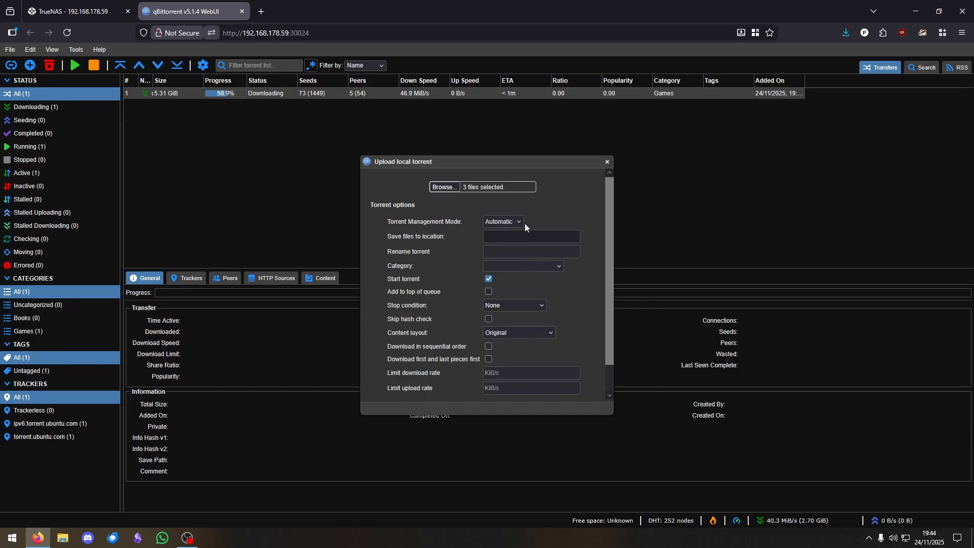
left_click(559, 267)
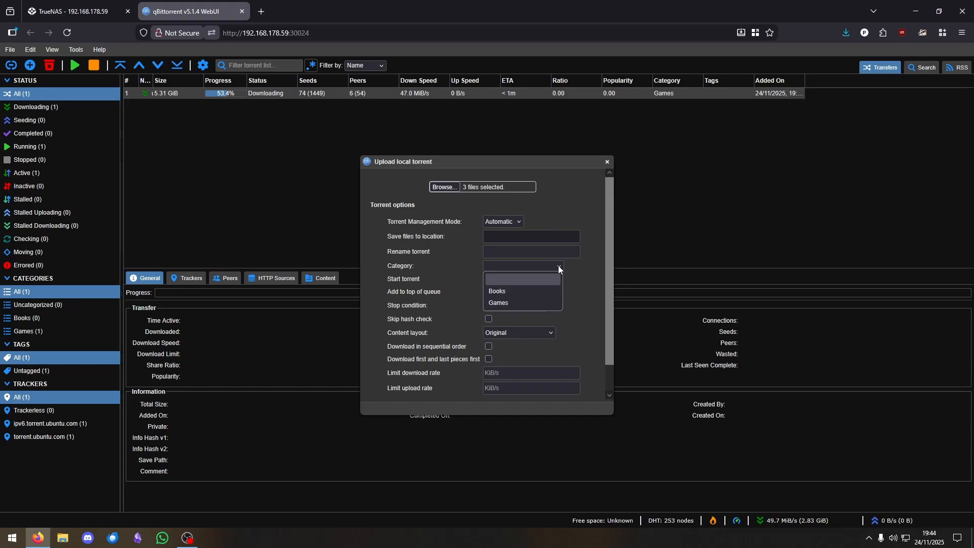
left_click(517, 291)
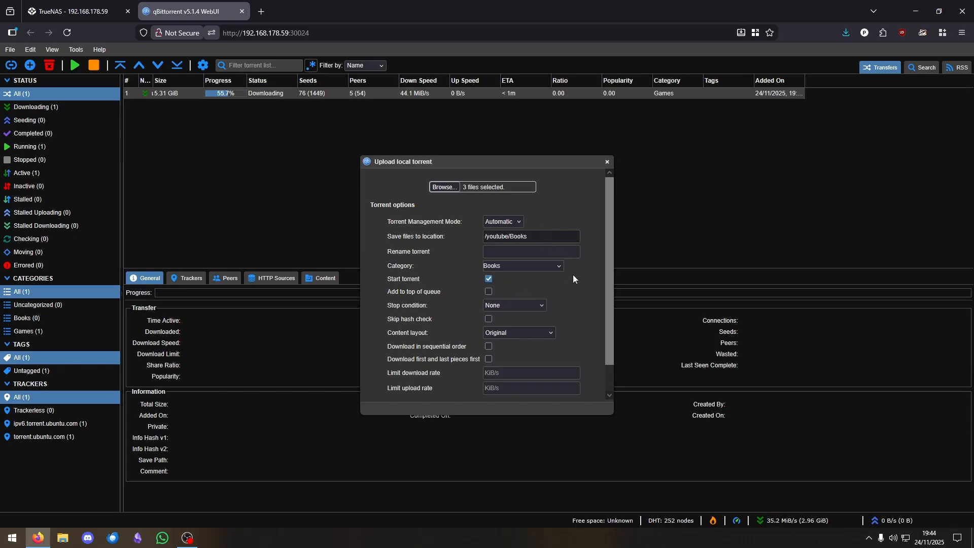
scroll(511, 376, "down", 1)
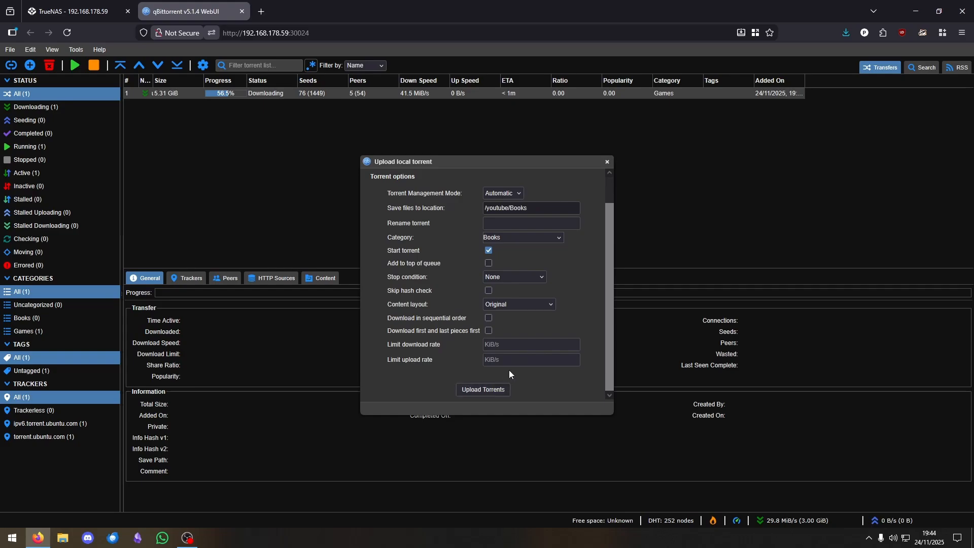
left_click(607, 162)
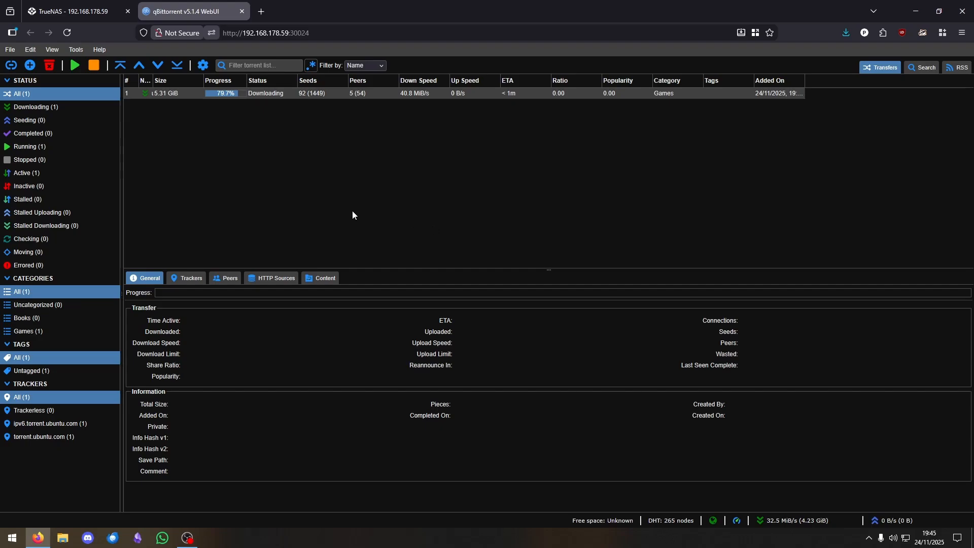
Step: Switch to the TrueNAS web interface showing the installed applications
left_click(76, 11)
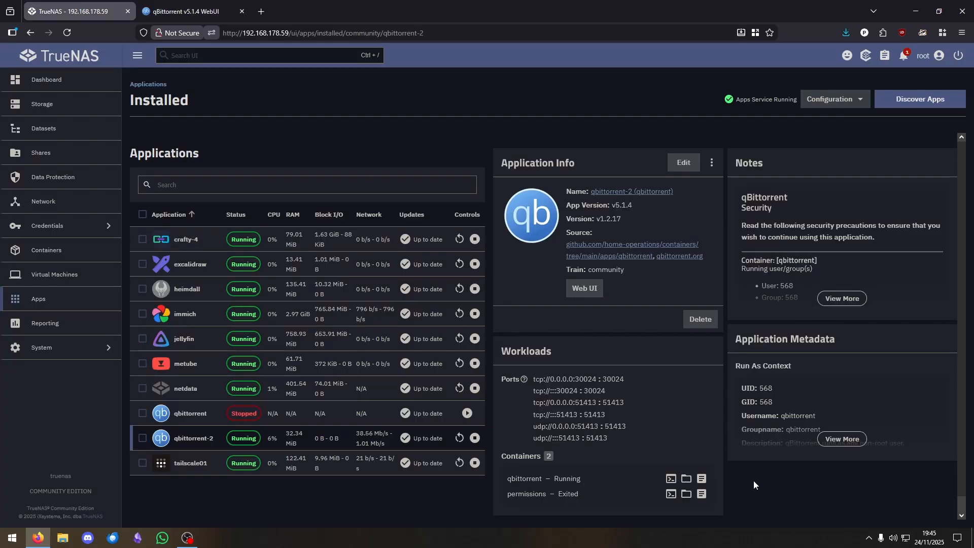